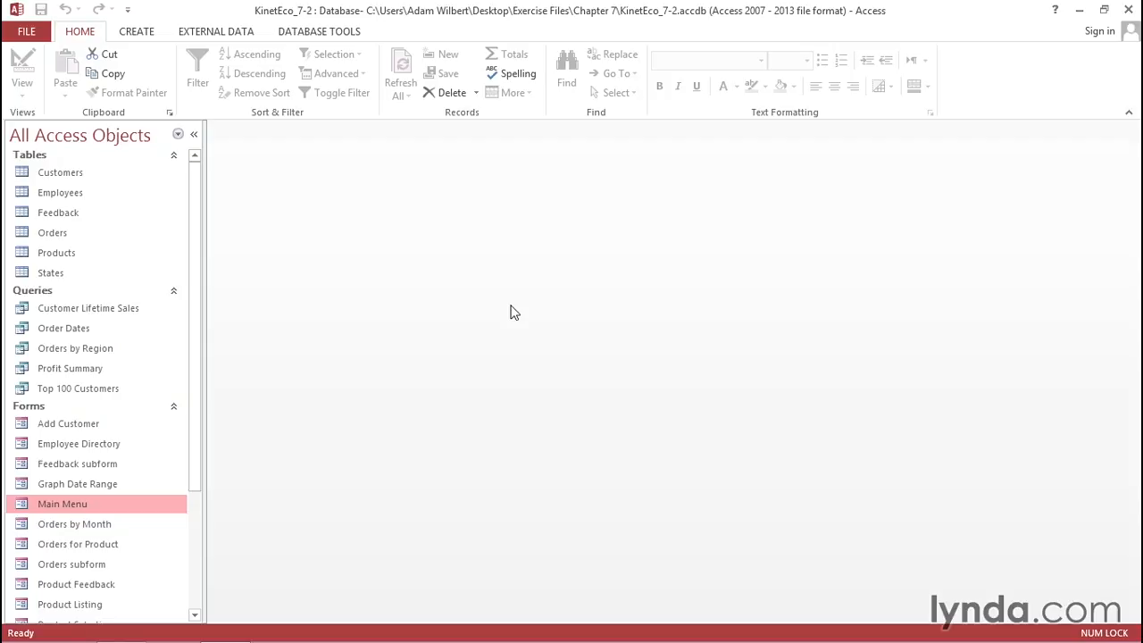
- Open the Main Menu form from the Navigation Pane and bring up its view options
double_click(59, 508)
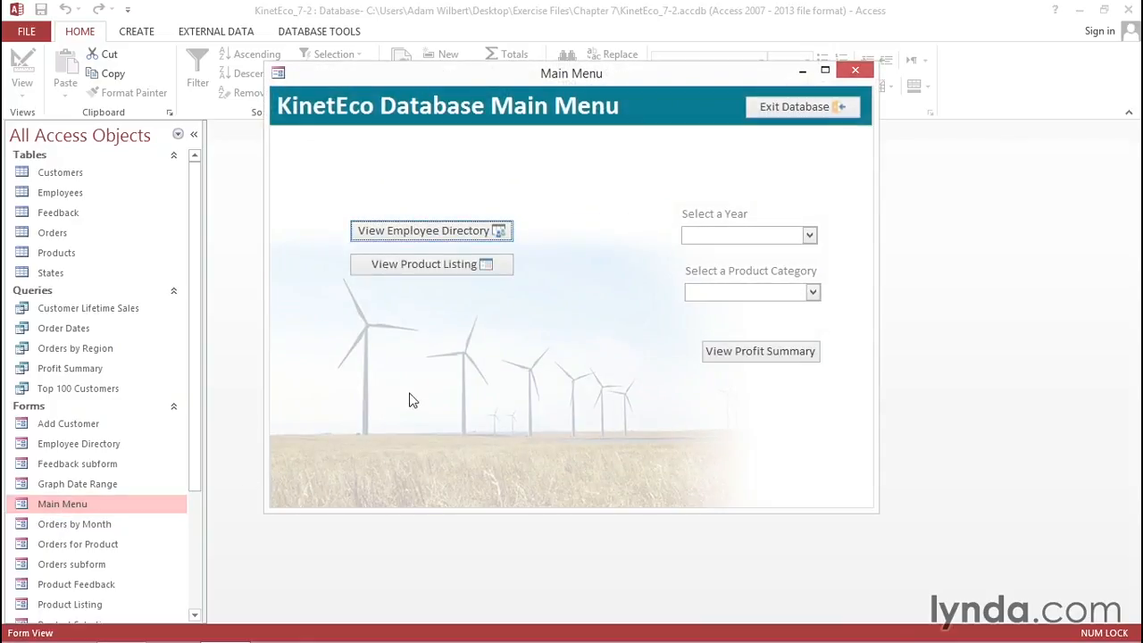
right_click(493, 74)
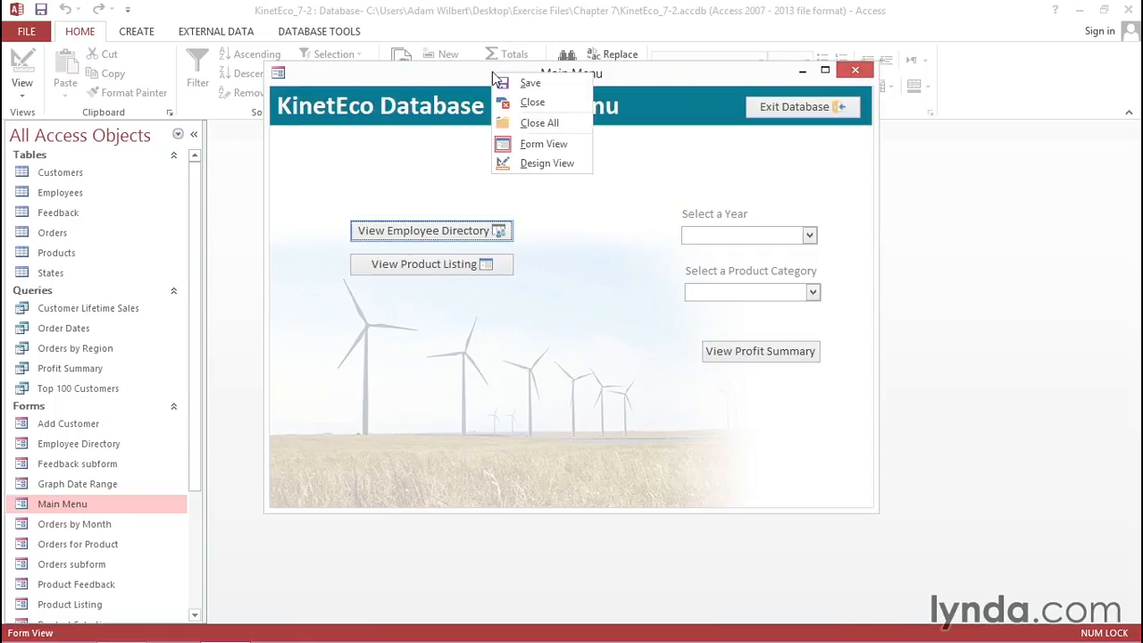
- In Design View, draw a command button whose action mails the Orders by State report
left_click(522, 164)
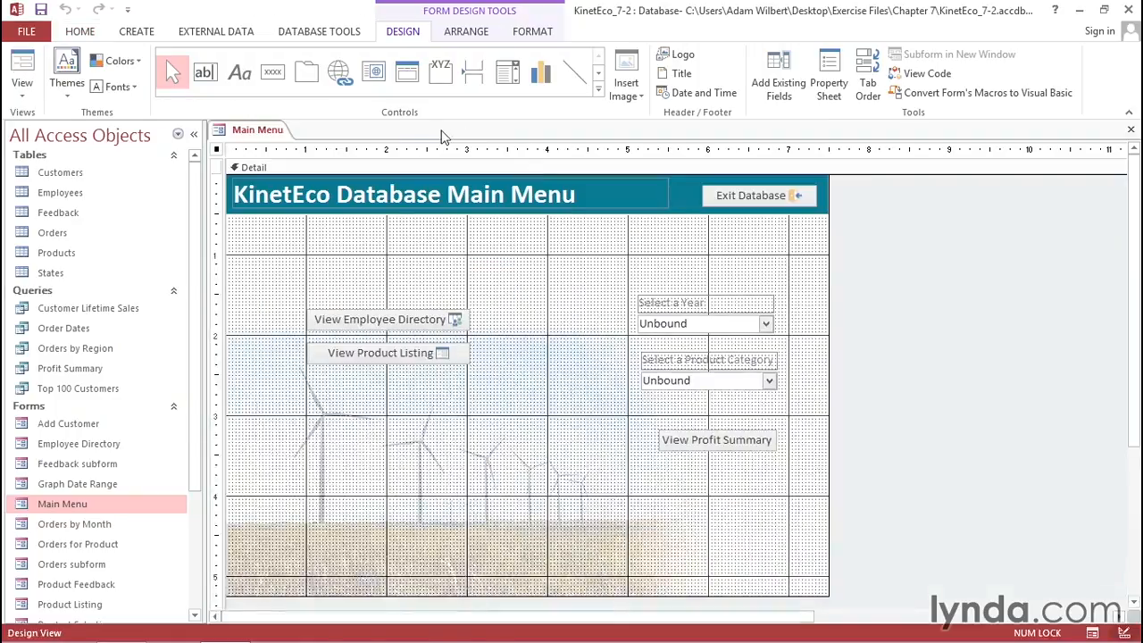
left_click(272, 72)
left_click(355, 461)
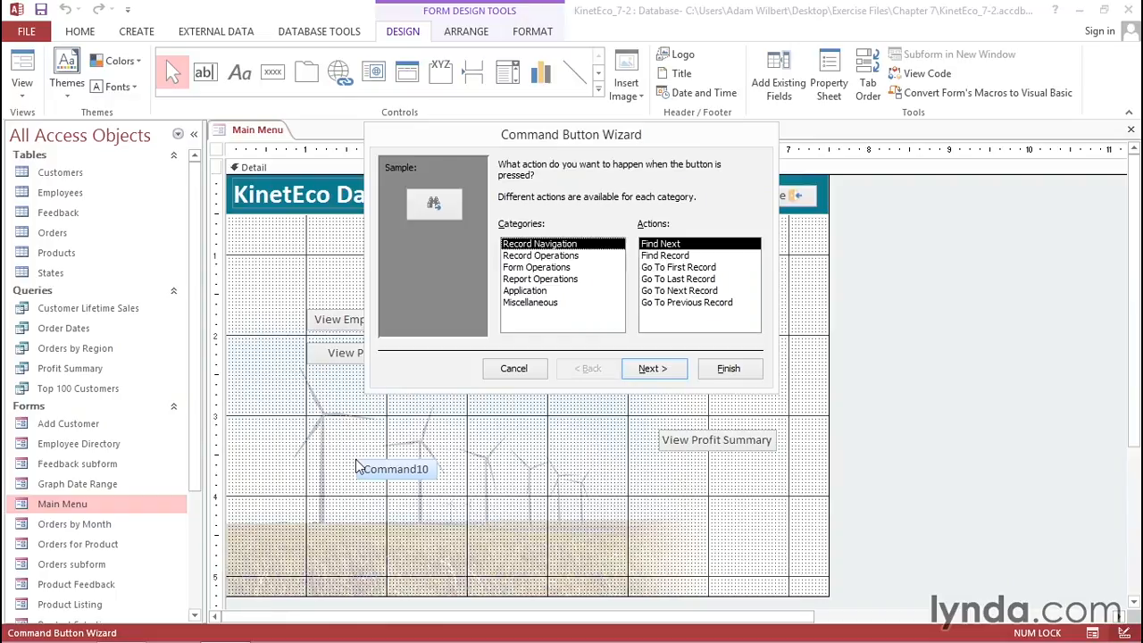
left_click(536, 278)
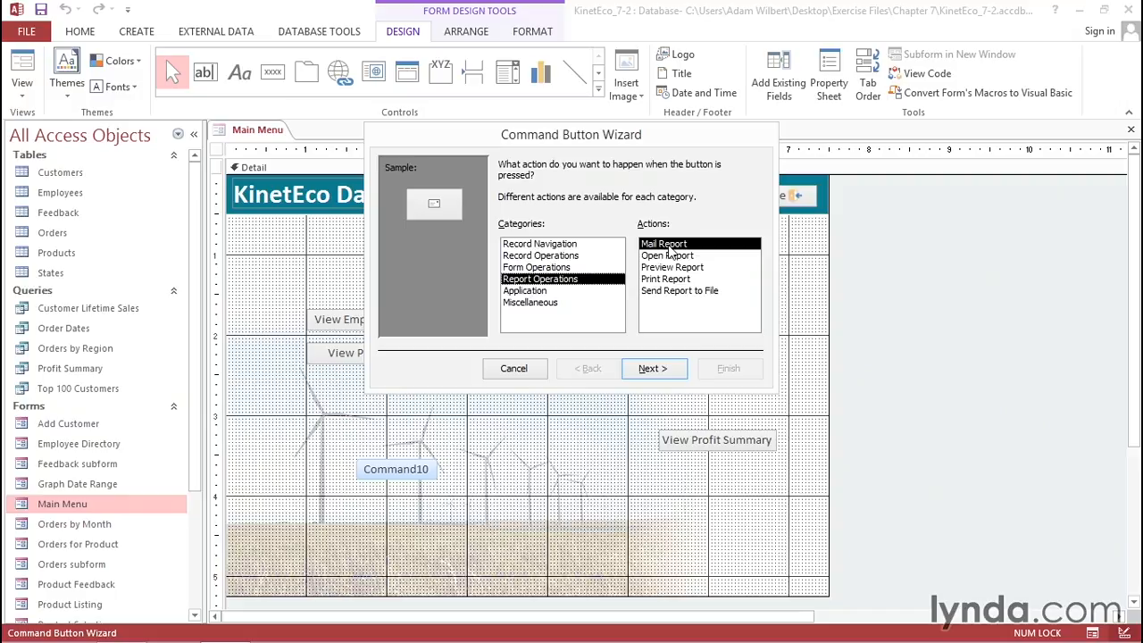
left_click(666, 375)
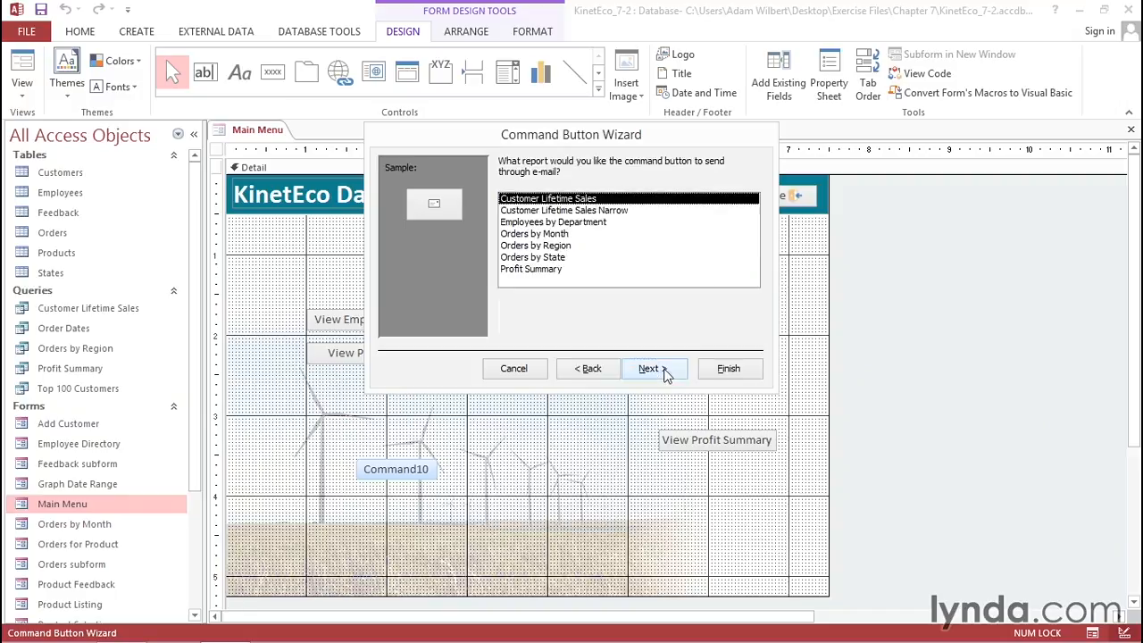
left_click(541, 258)
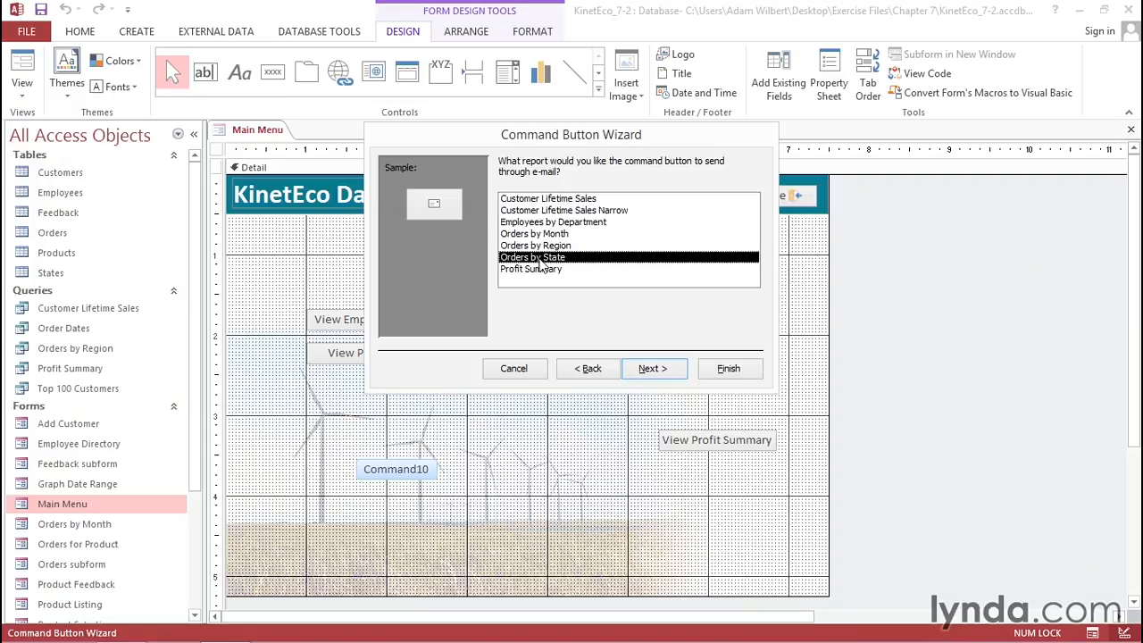
left_click(653, 371)
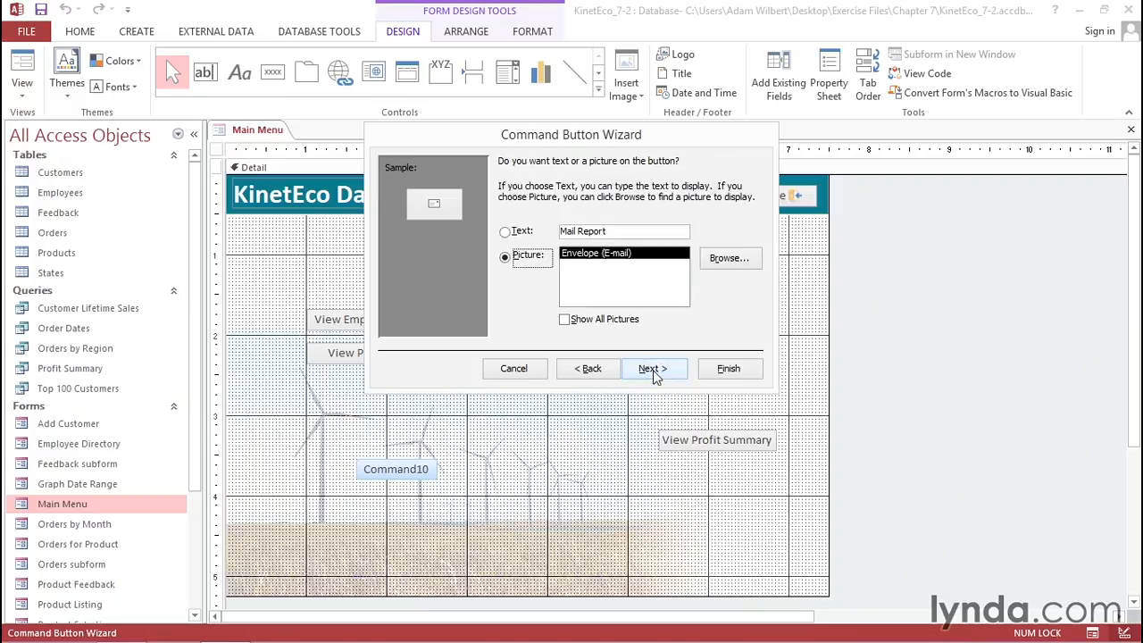
- Label the button with the text 'E-mail Orders by State report' and finish the wizard
left_click(505, 234)
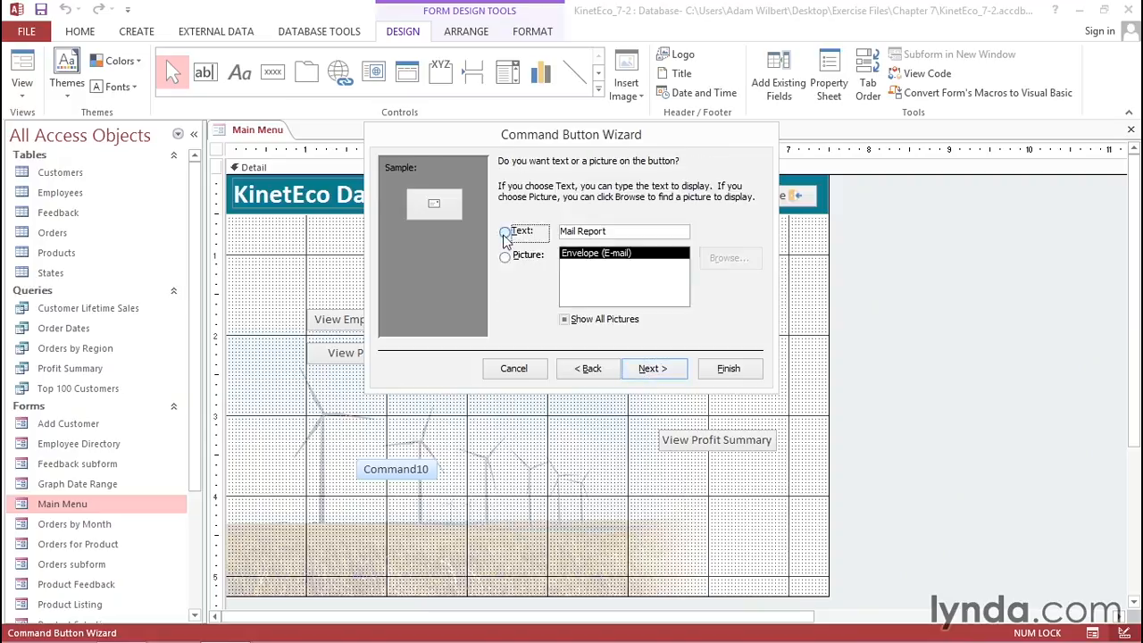
left_click_drag(612, 231, 575, 209)
type("E-mail")
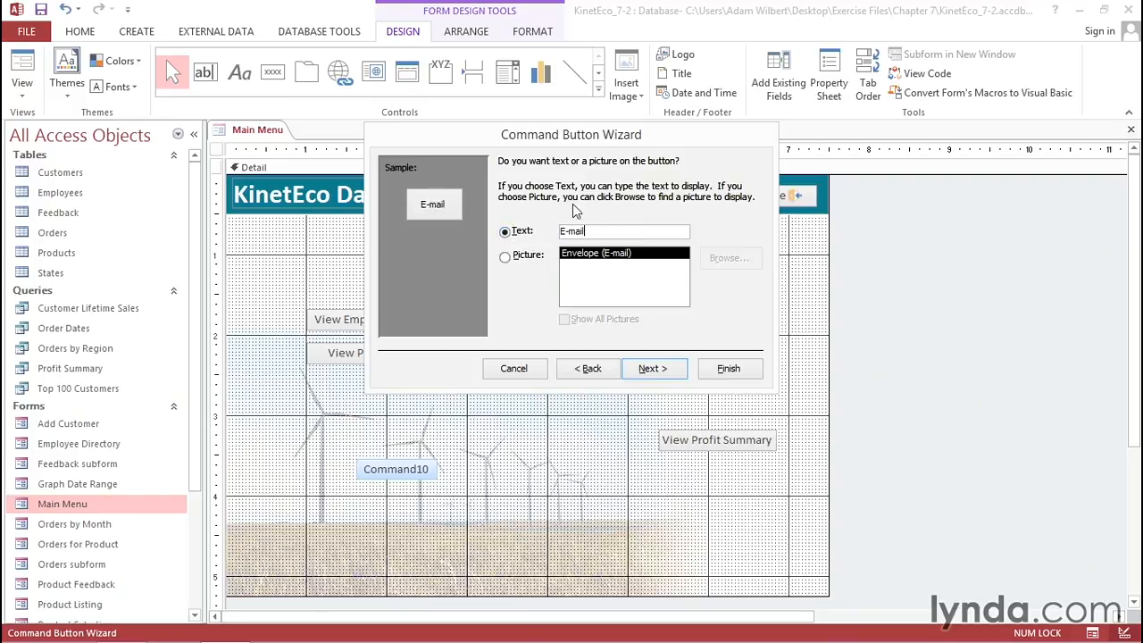
type(" Orders by State report")
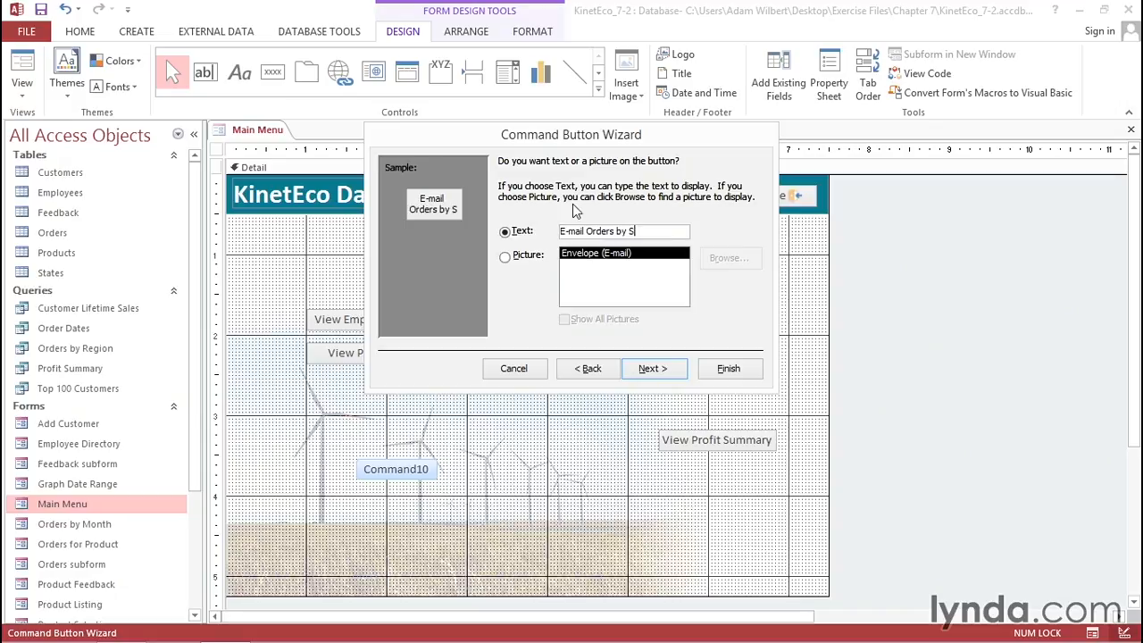
left_click(658, 370)
left_click(737, 368)
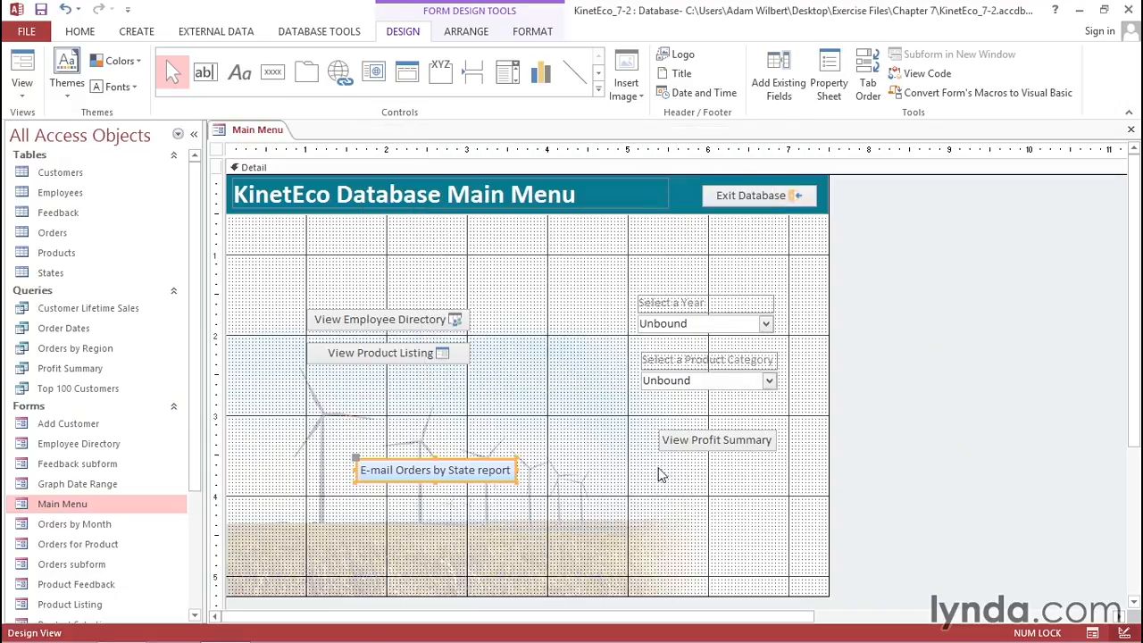
left_click(272, 71)
- Add a Send Report to File button for Customer Lifetime Sales, labelled 'Export Customer Lifetime Sales'
left_click(358, 507)
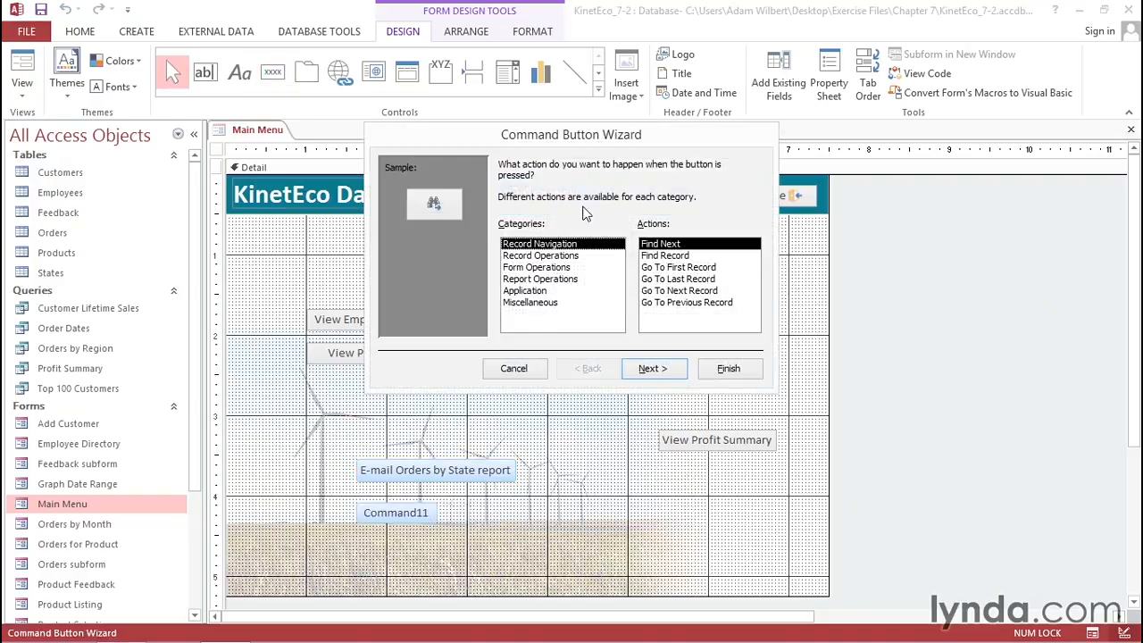
left_click(532, 279)
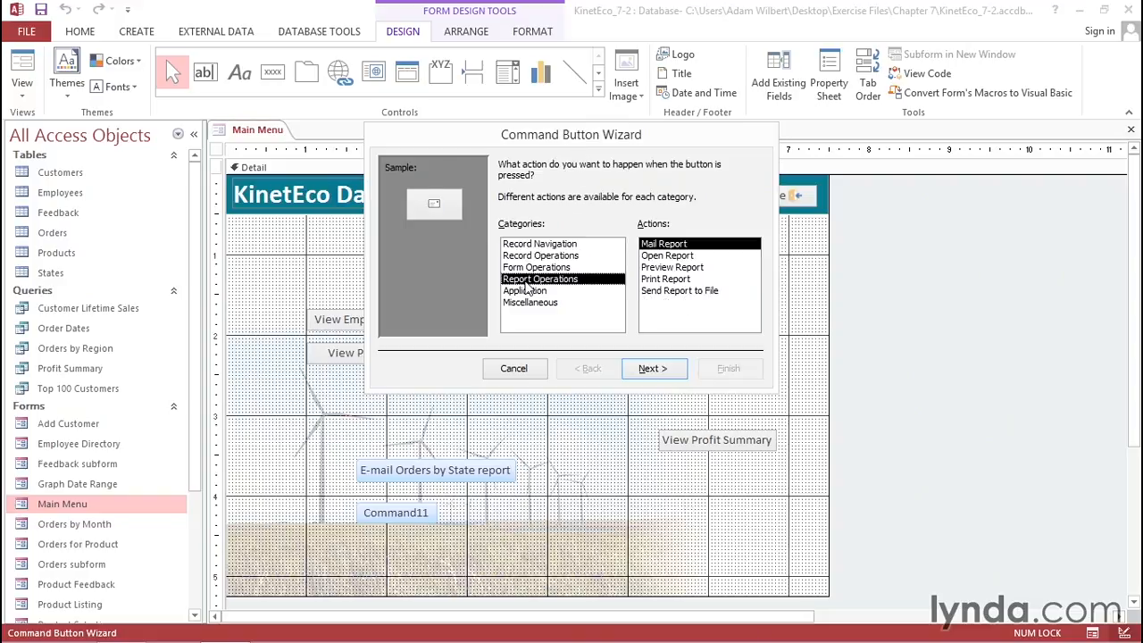
left_click(657, 295)
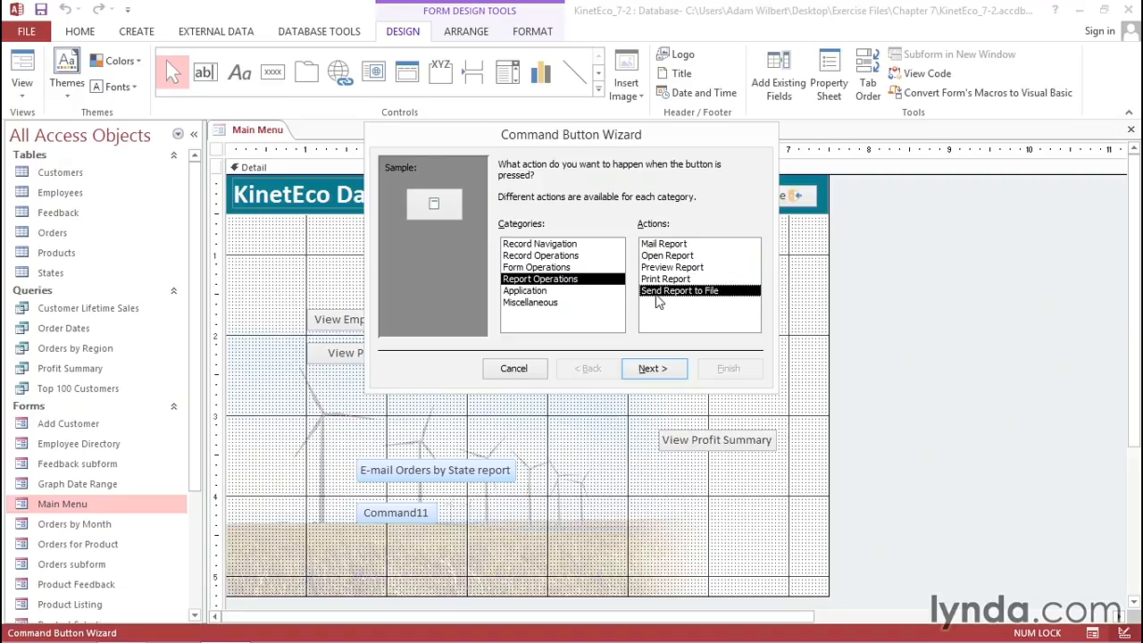
left_click(652, 369)
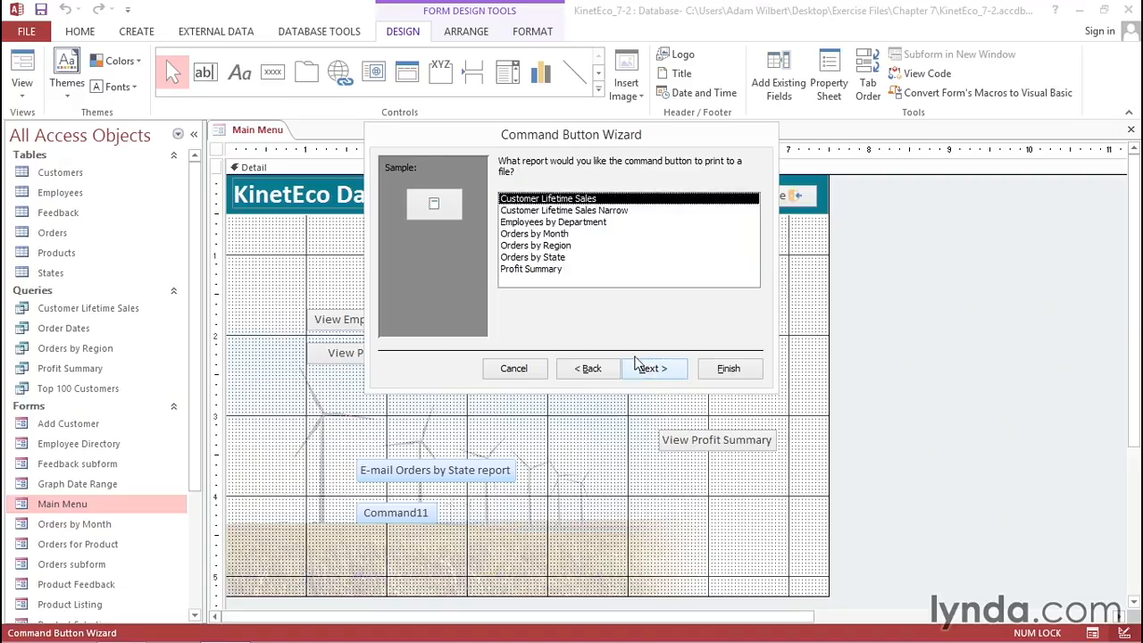
left_click(654, 368)
left_click(506, 231)
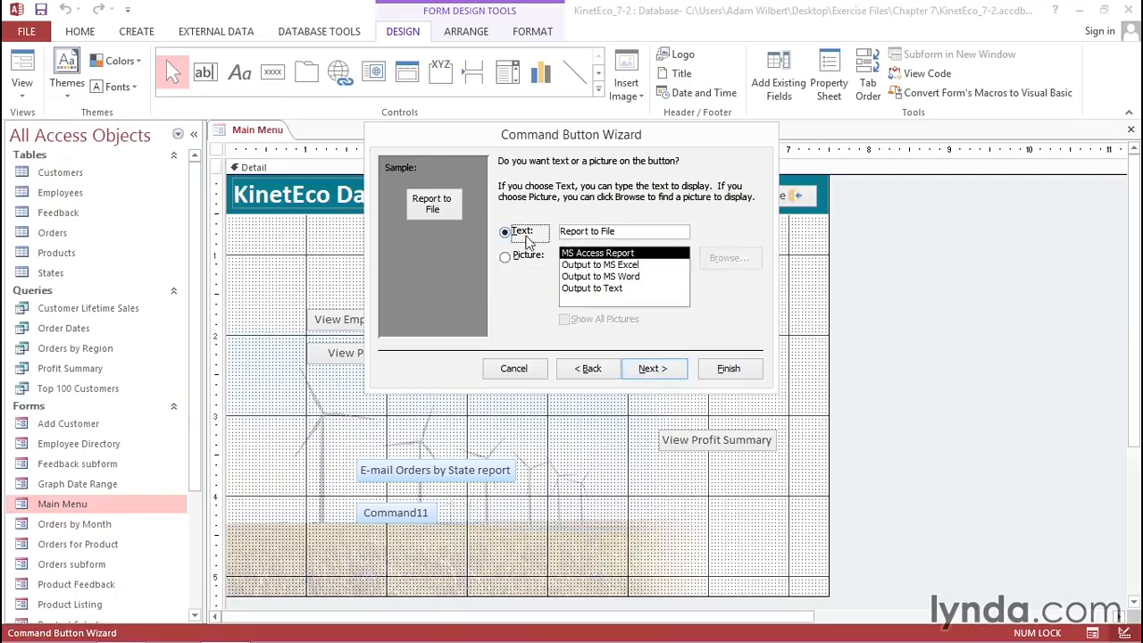
left_click_drag(634, 232, 560, 231)
type("Export C")
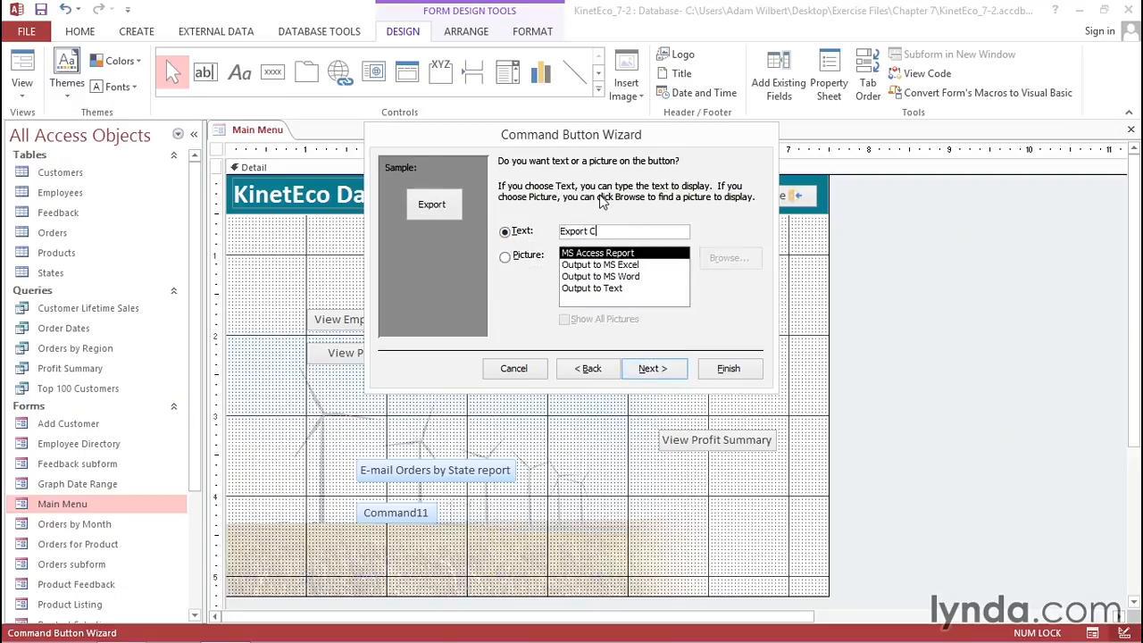
type("ustomer Lifetime Sales report")
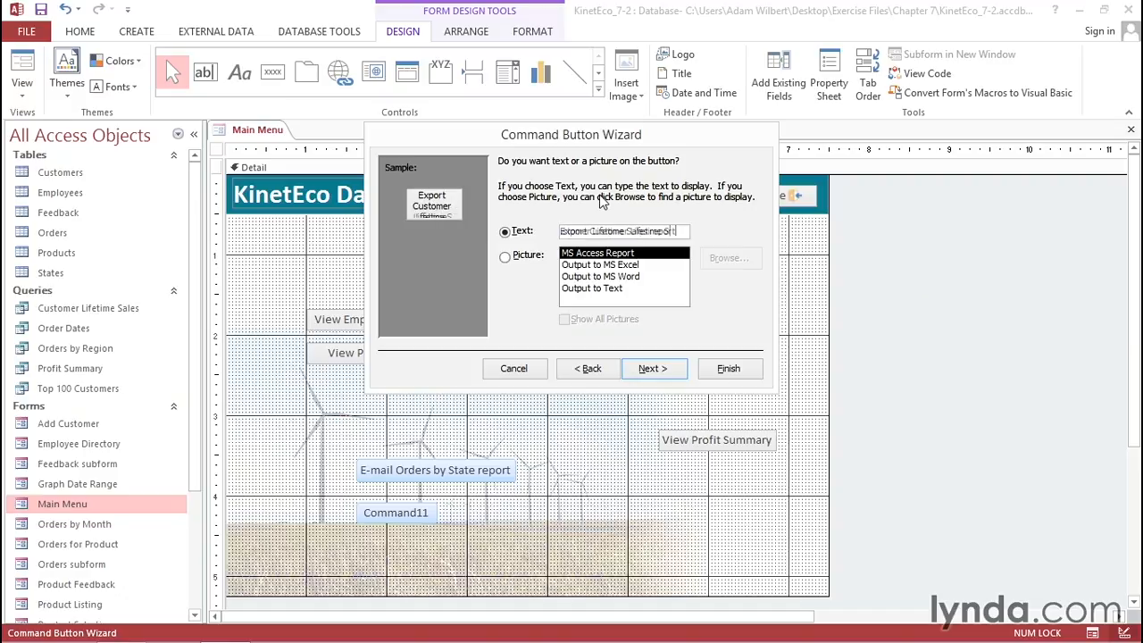
key("Return")
left_click(727, 370)
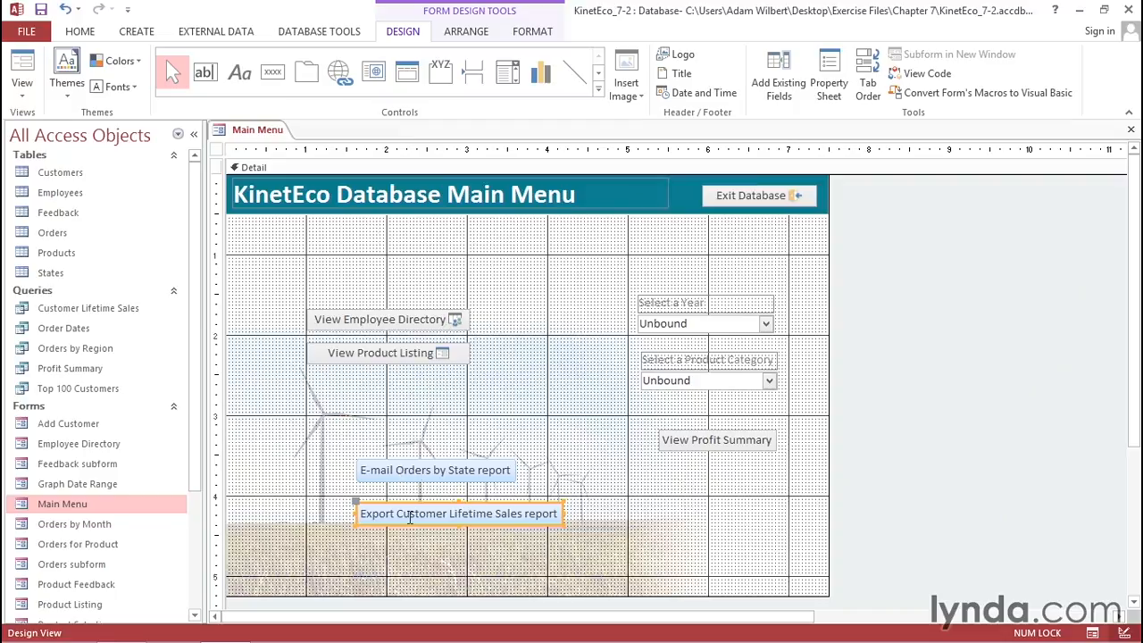
- Run the form in Form View and choose PDF Format for the e-mailed Orders by State report
left_click(23, 96)
left_click(47, 122)
left_click(416, 464)
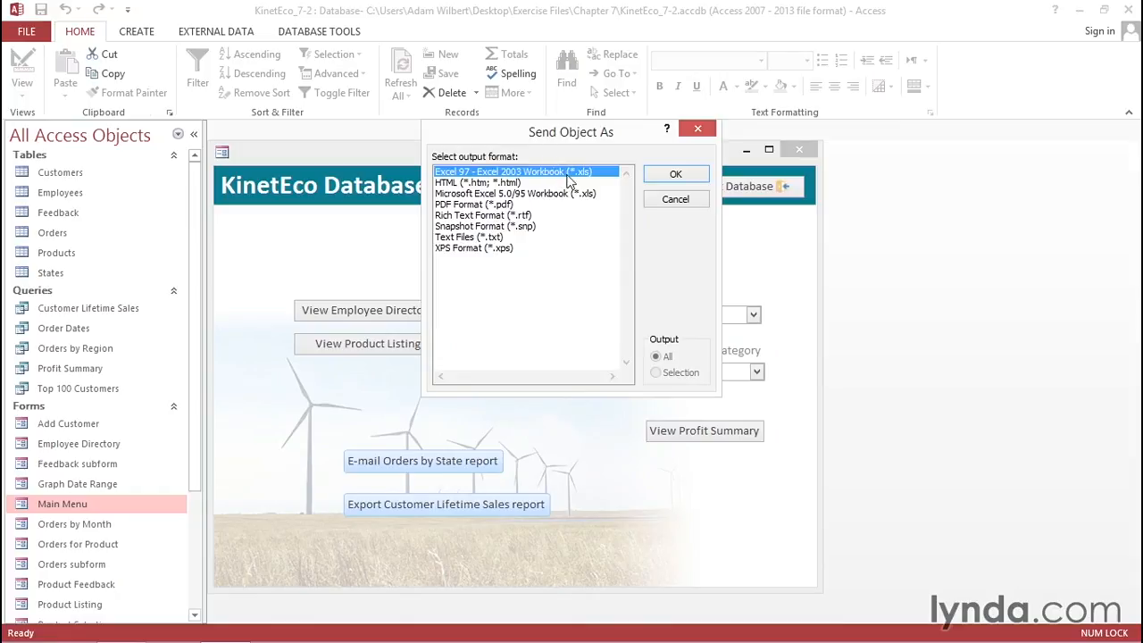
left_click(464, 205)
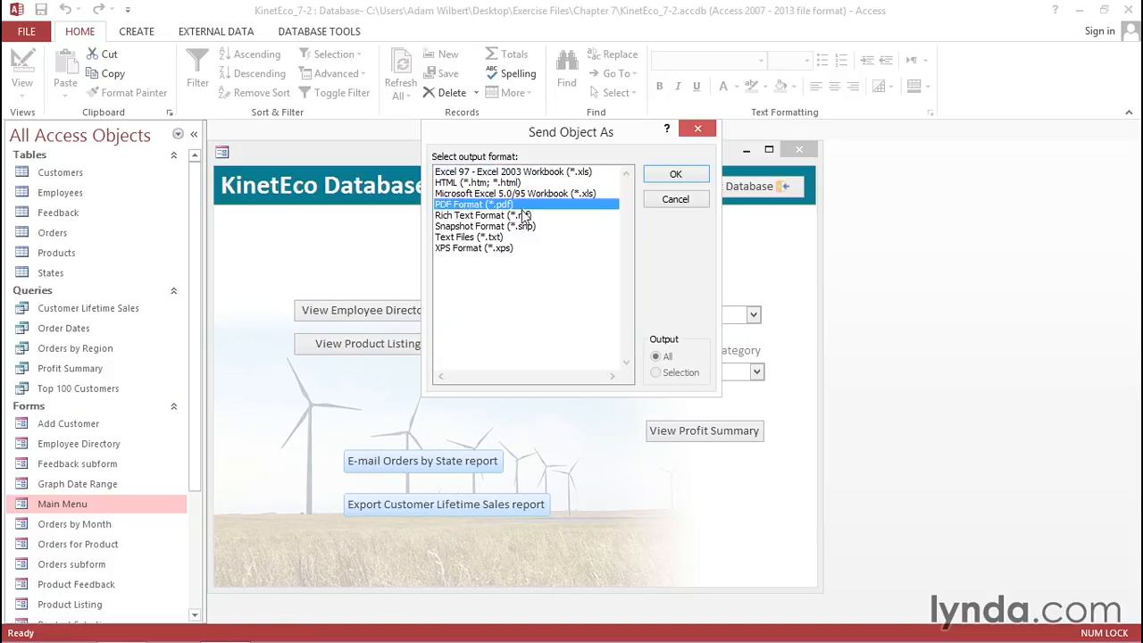
- Confirm the PDF output, then close the Outlook draft with Orders by State.pdf unsent
left_click(675, 175)
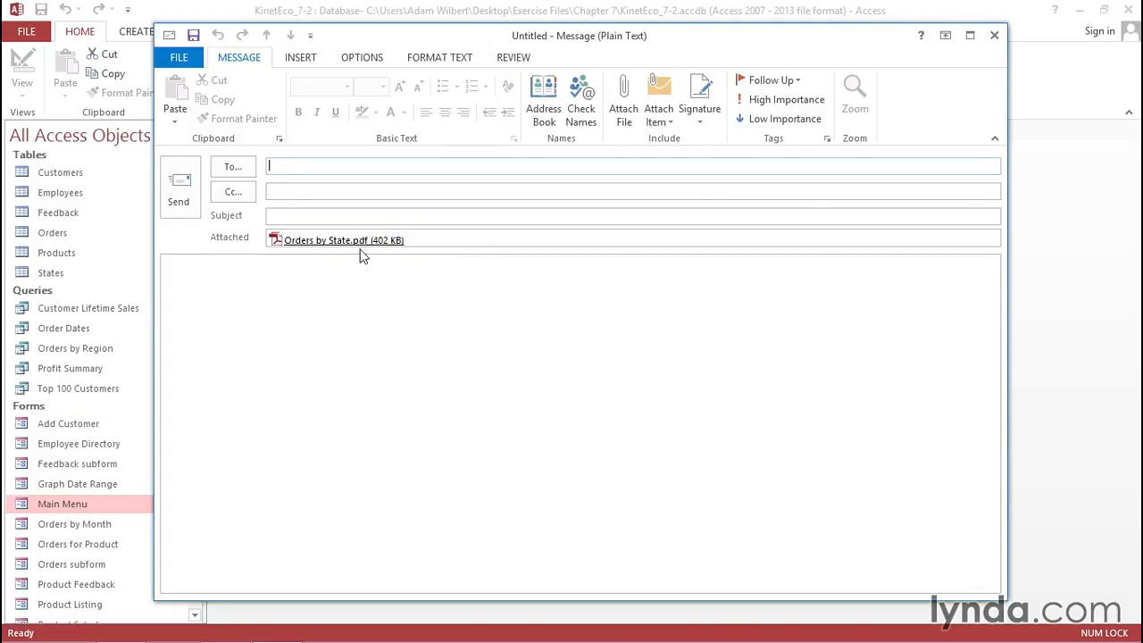
left_click(996, 37)
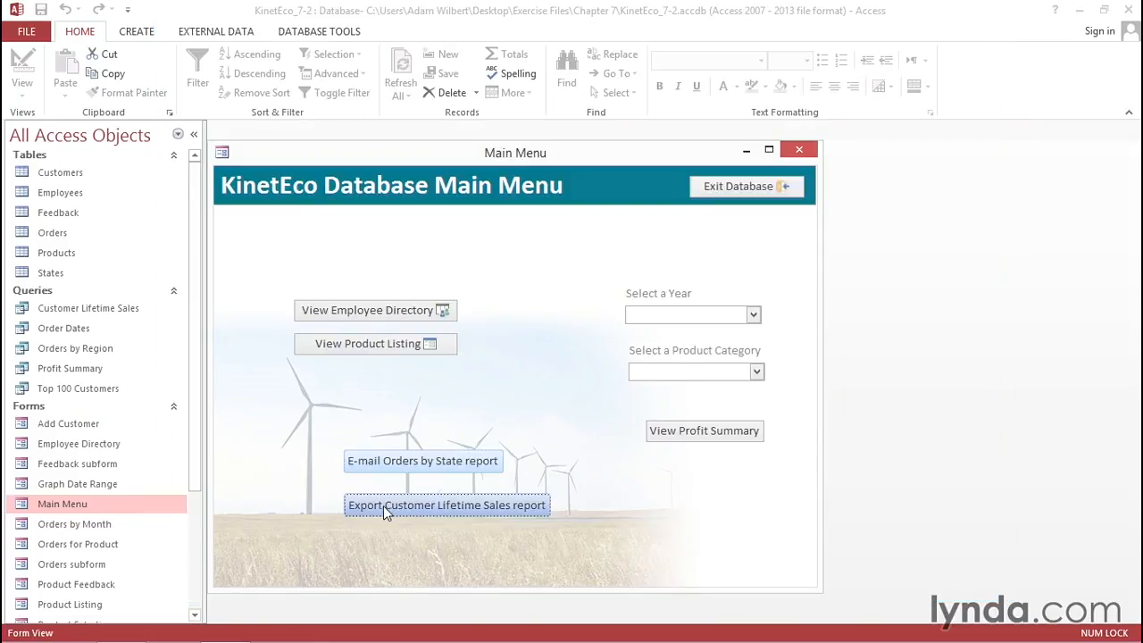
left_click(383, 506)
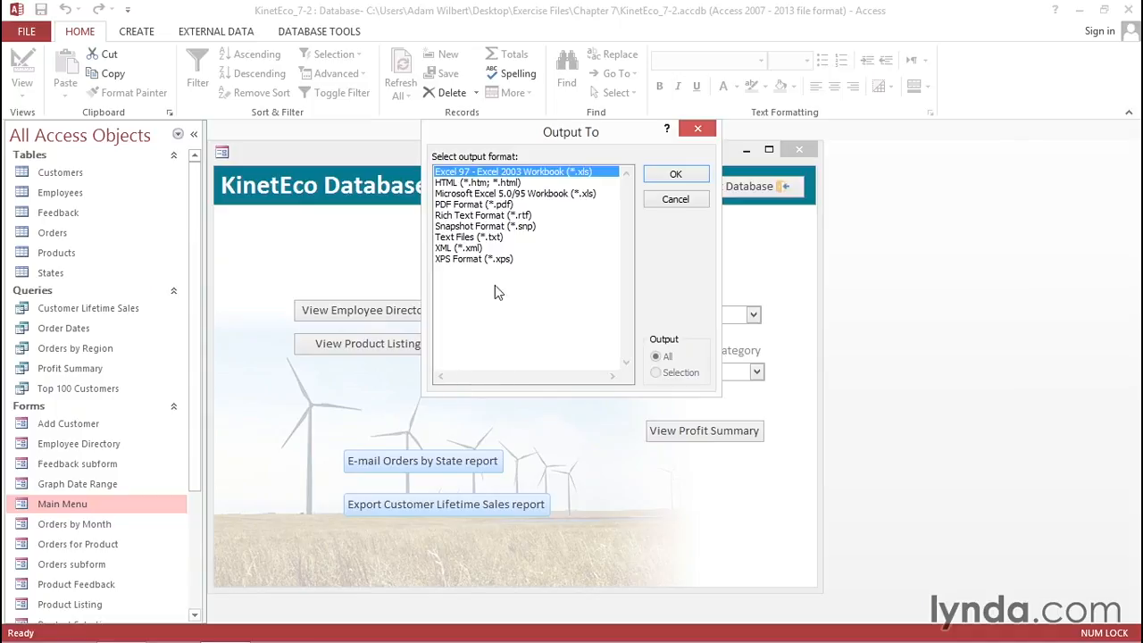
left_click(676, 174)
left_click_drag(377, 25, 477, 65)
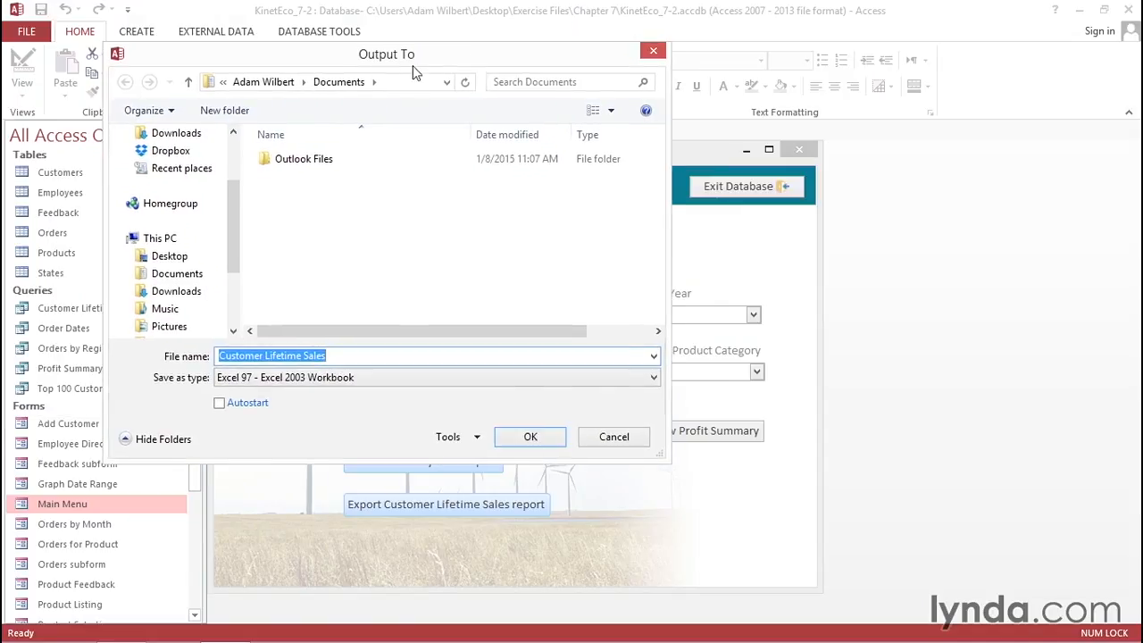
left_click(614, 439)
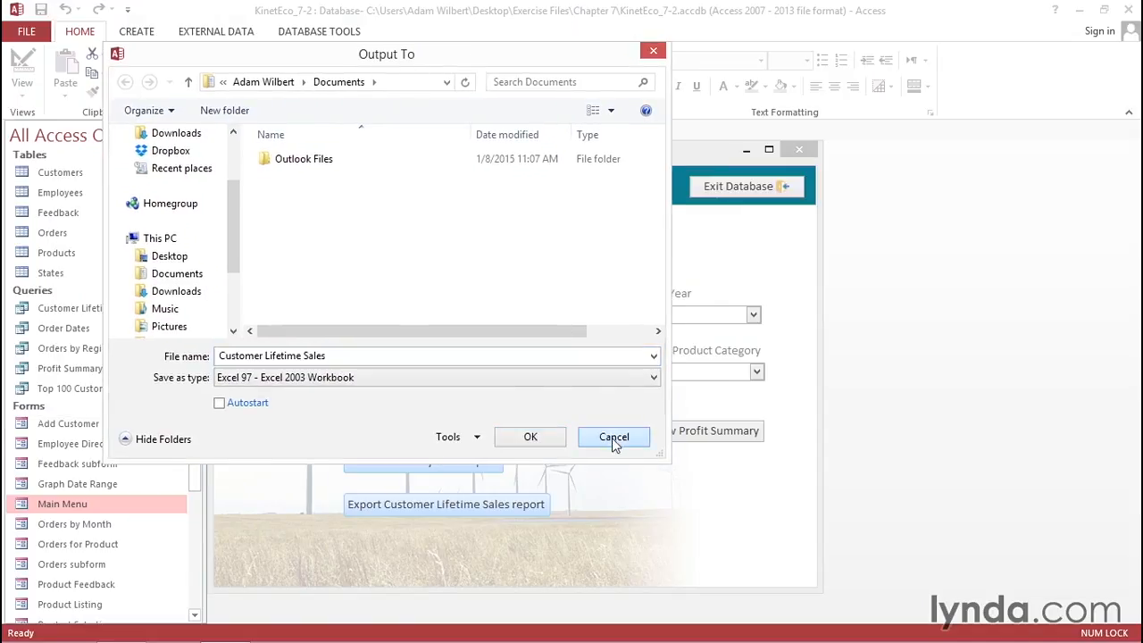
left_click(613, 439)
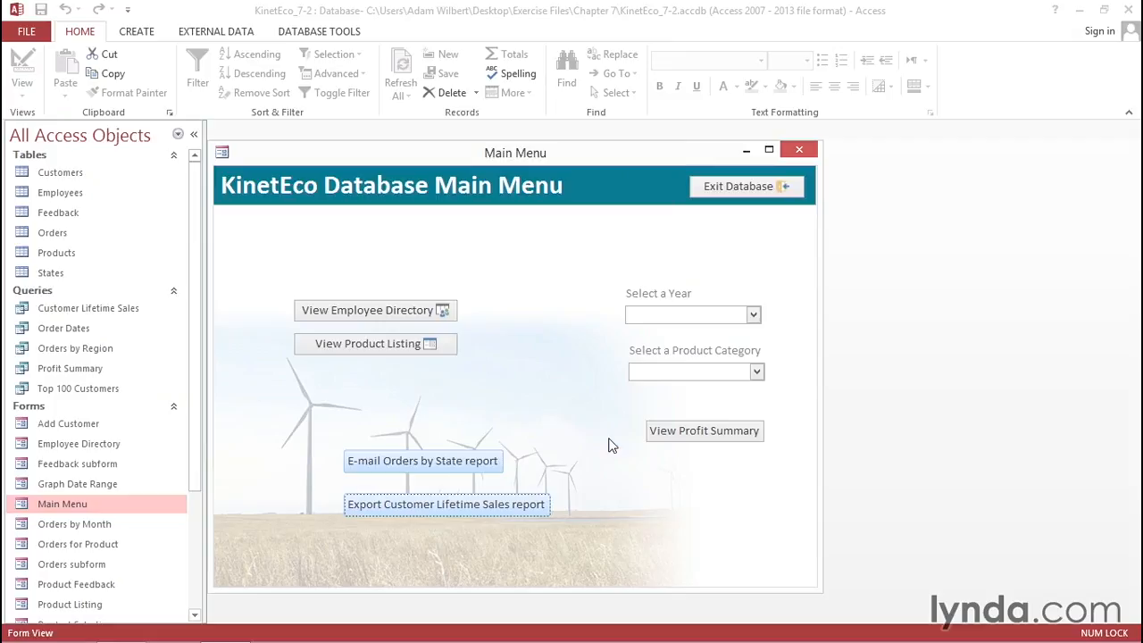
right_click(505, 154)
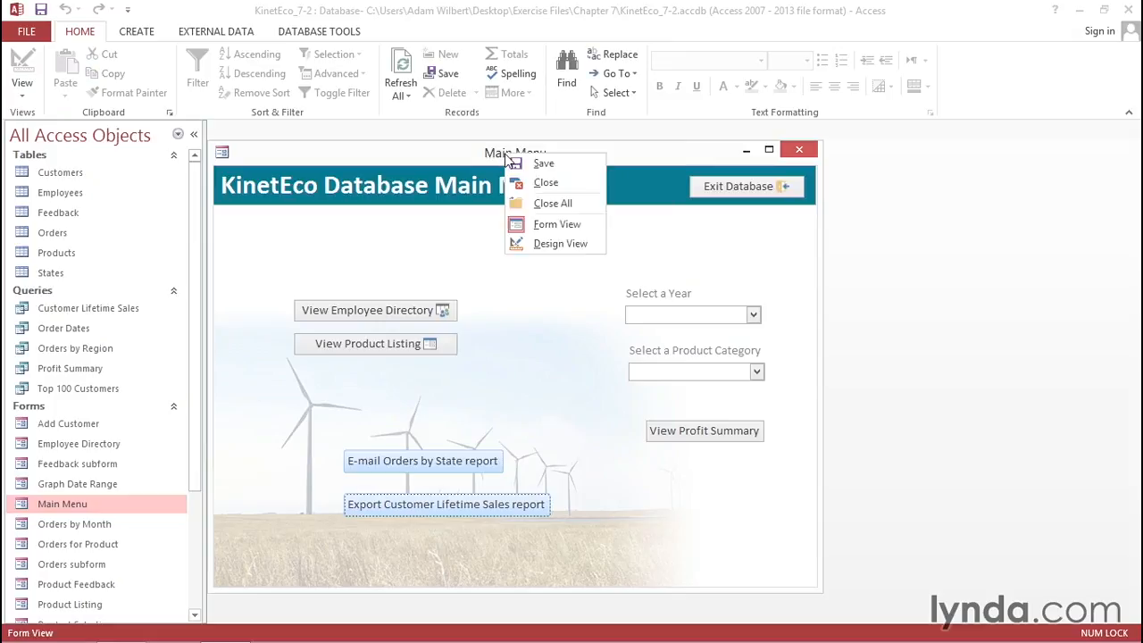
- Open the E-mail button's On Click embedded macro to edit its EMailDatabaseObject action
left_click(537, 244)
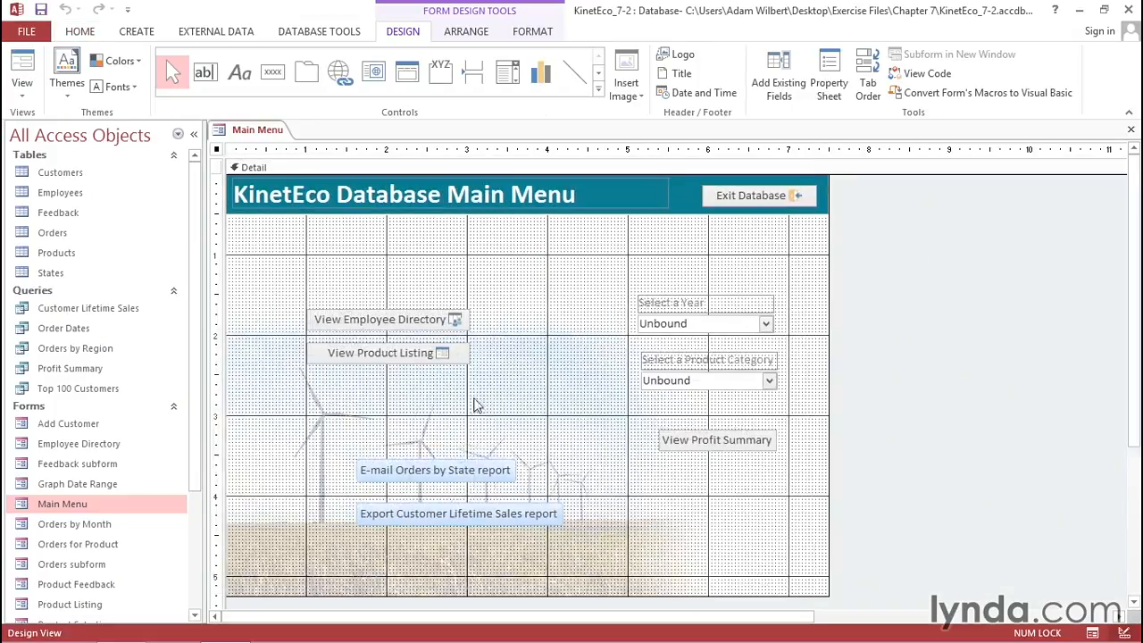
left_click(462, 471)
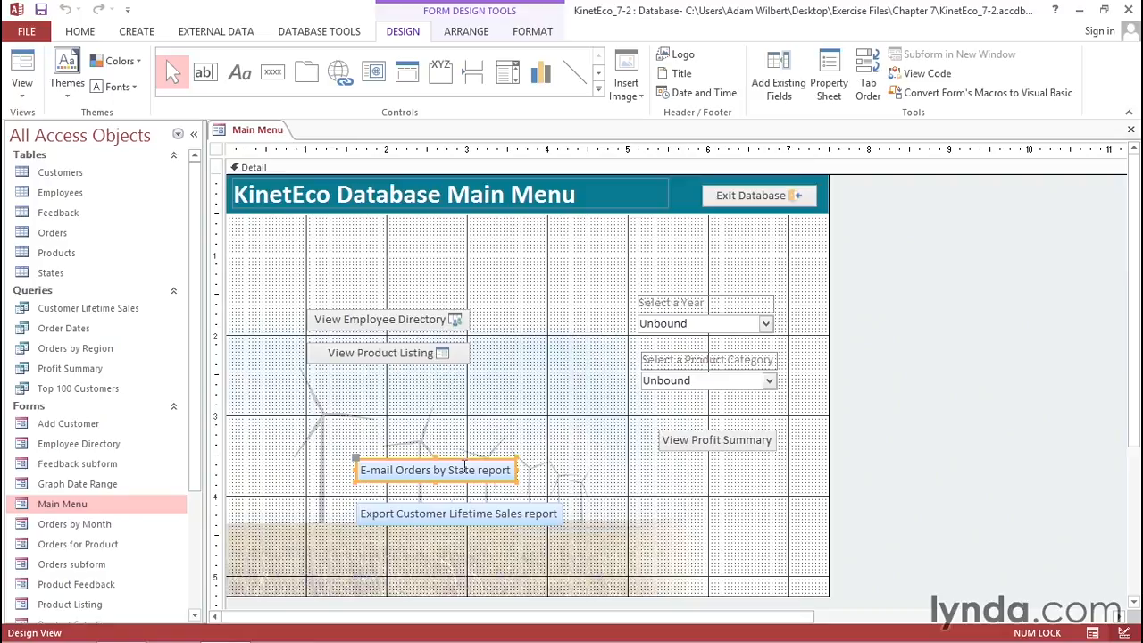
left_click(832, 87)
left_click(938, 206)
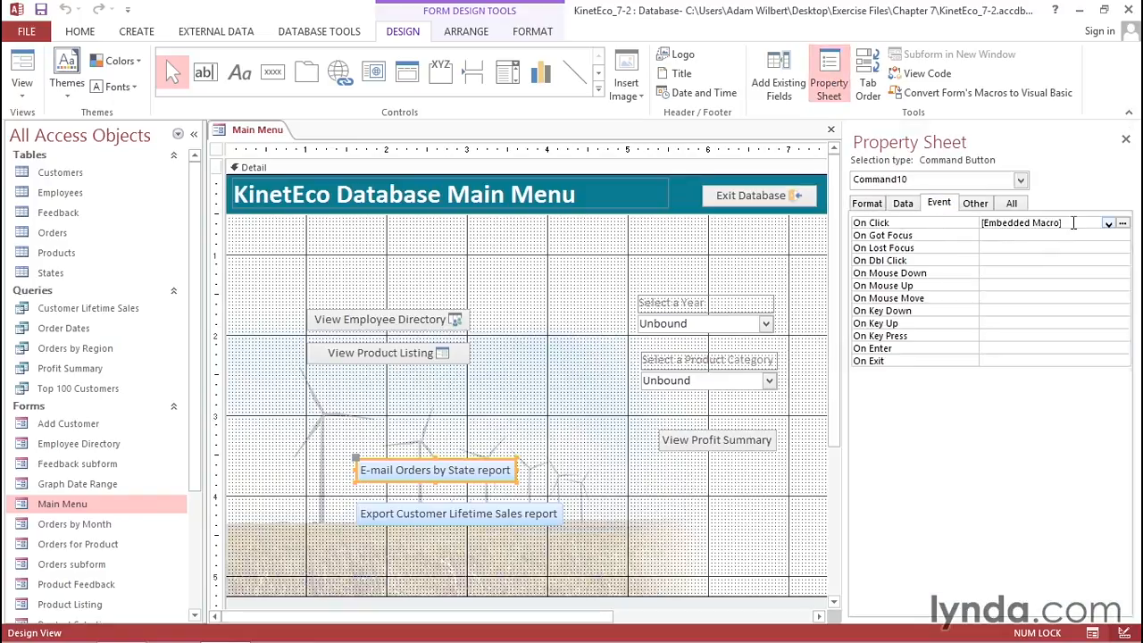
left_click(1122, 223)
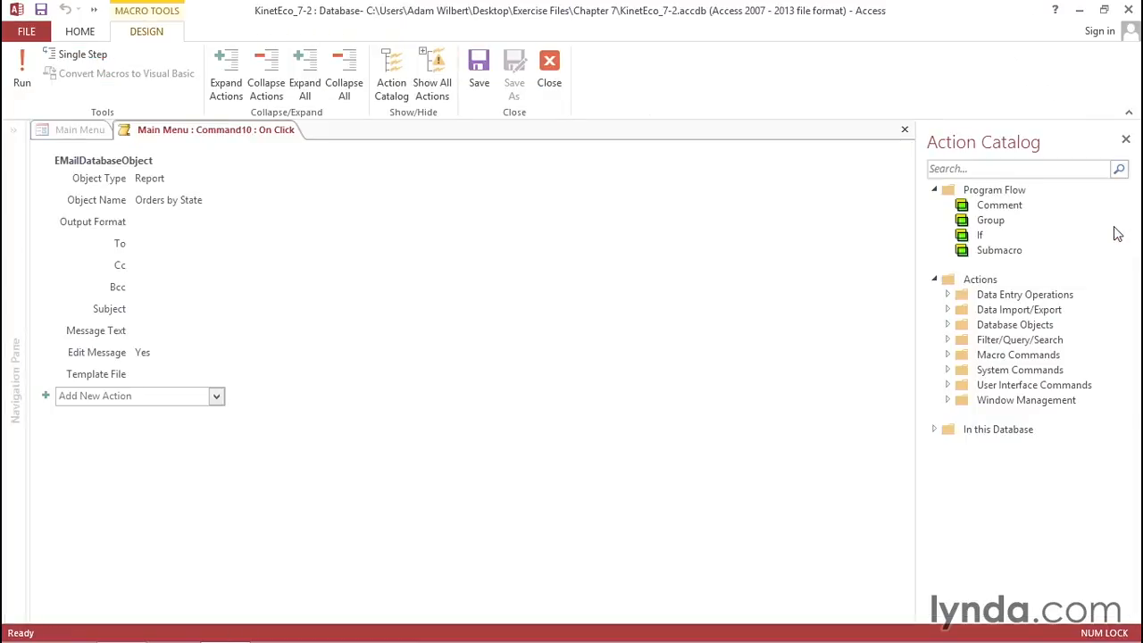
mouse_move(146, 206)
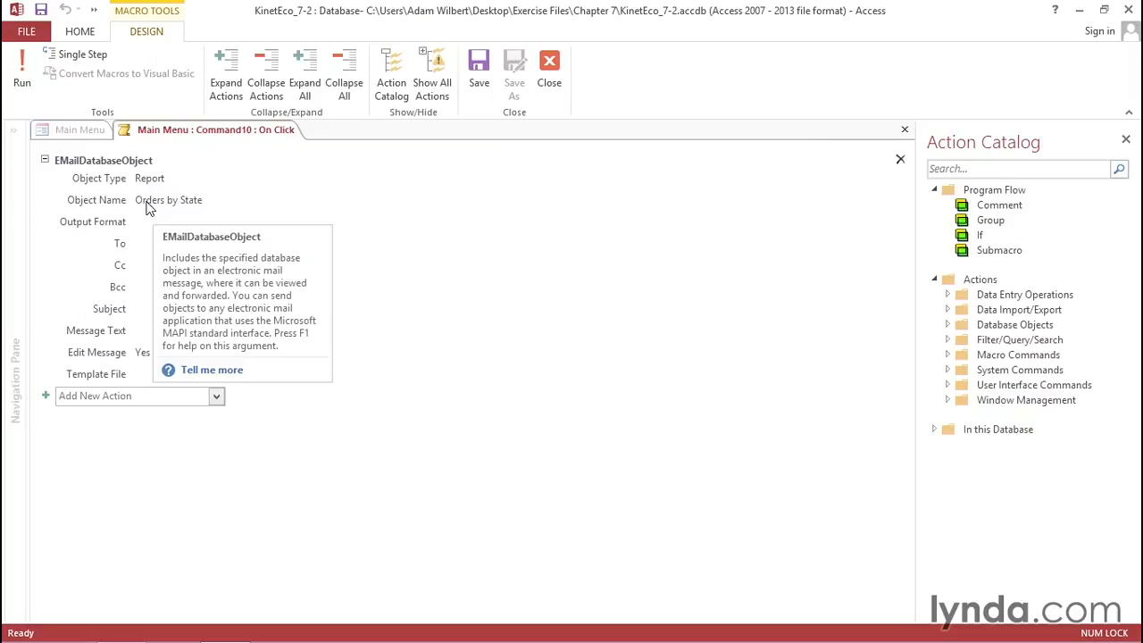
left_click(95, 201)
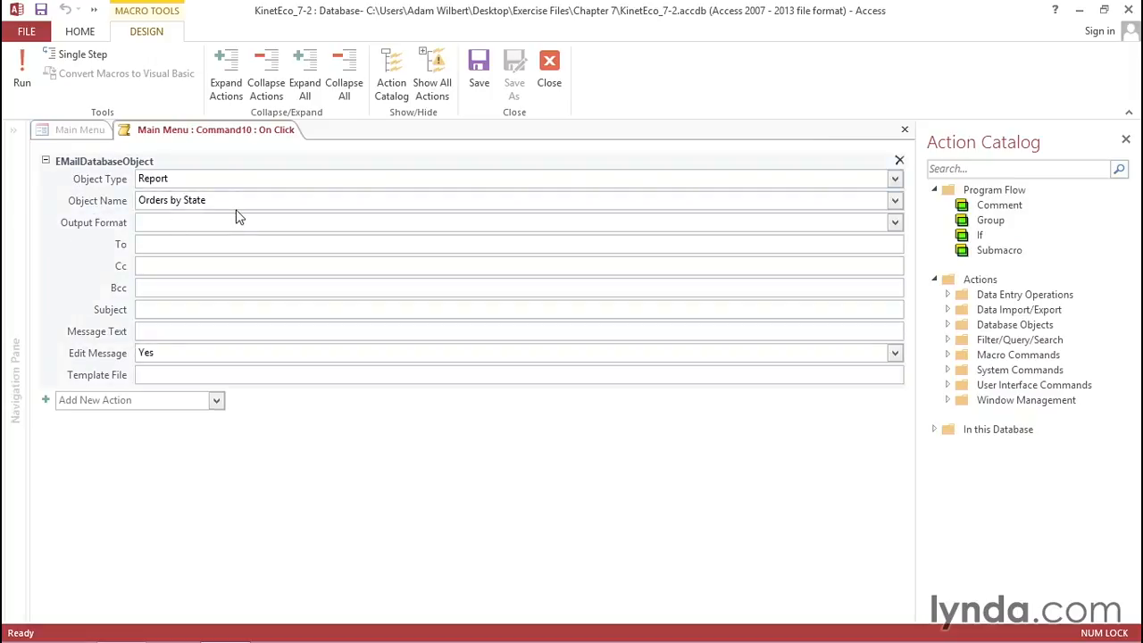
mouse_move(237, 214)
mouse_move(165, 330)
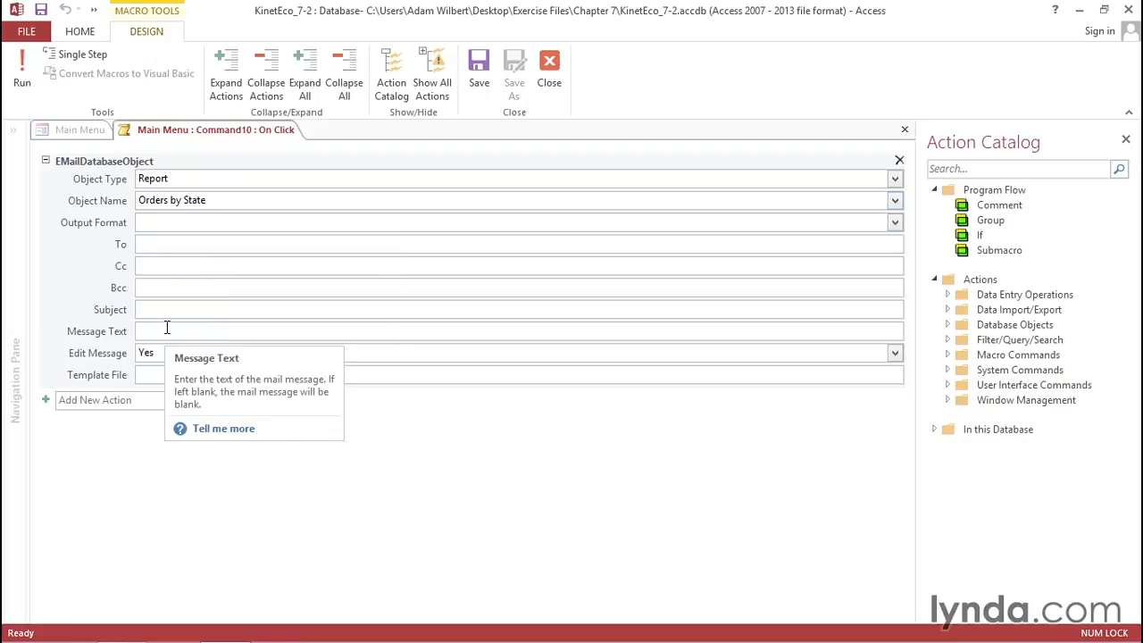
- Set the e-mail macro's output format to PDF and enter the recipient's e-mail address
left_click(155, 223)
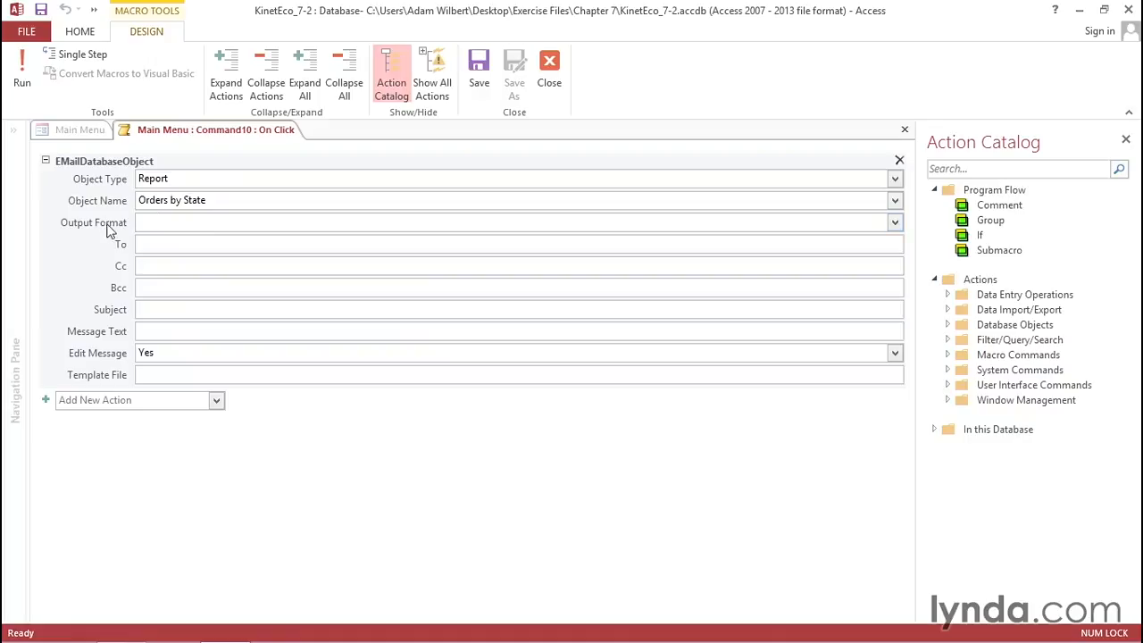
mouse_move(178, 222)
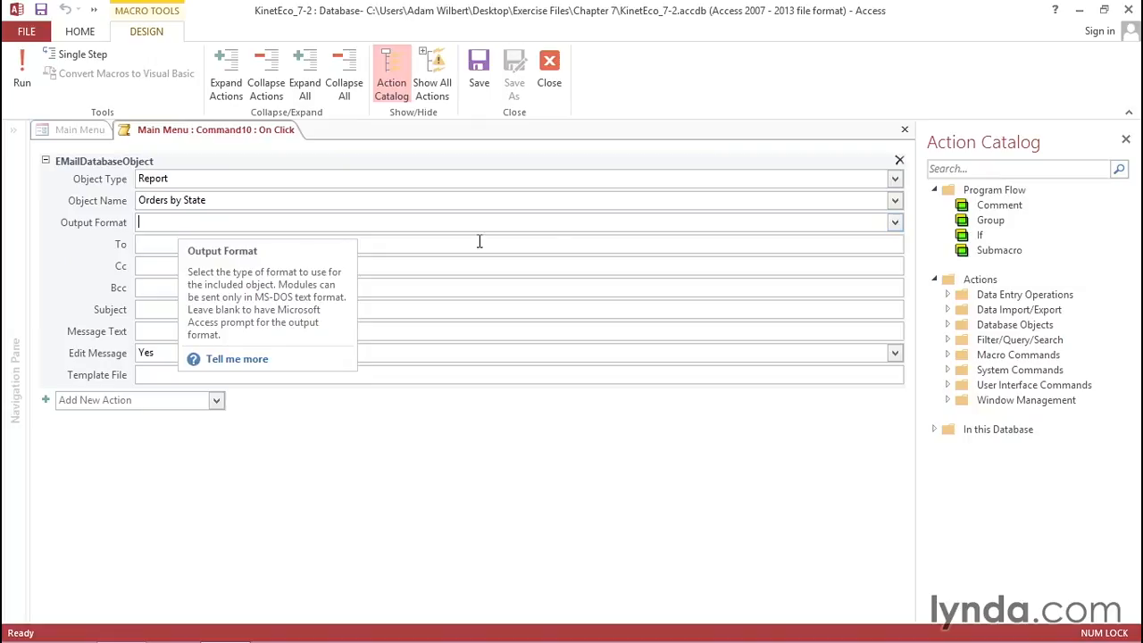
left_click(895, 223)
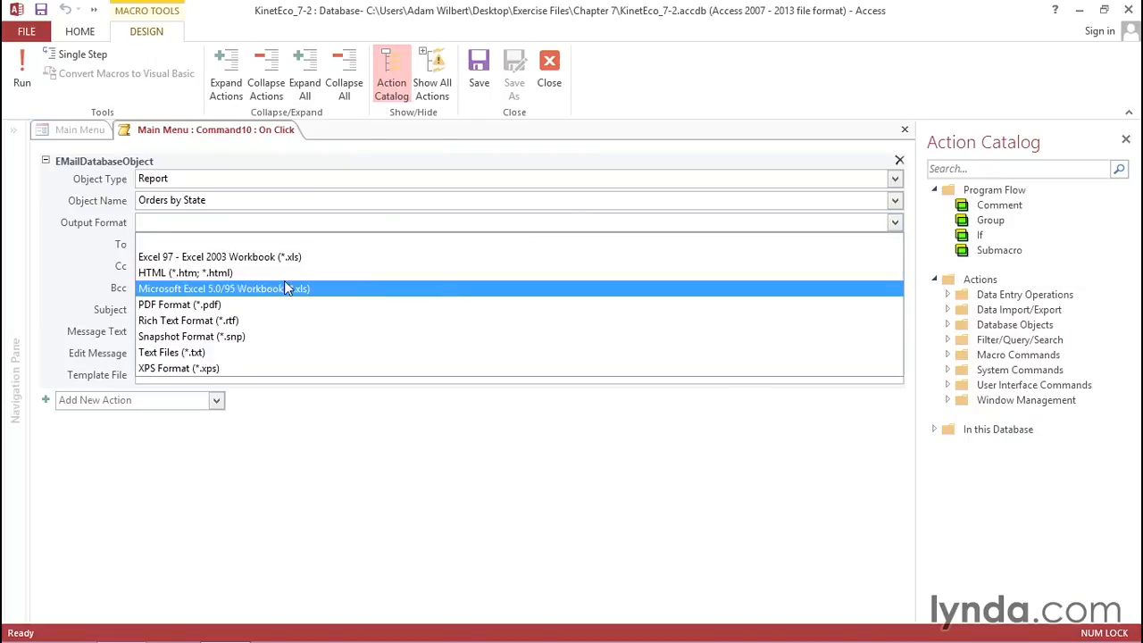
left_click(218, 304)
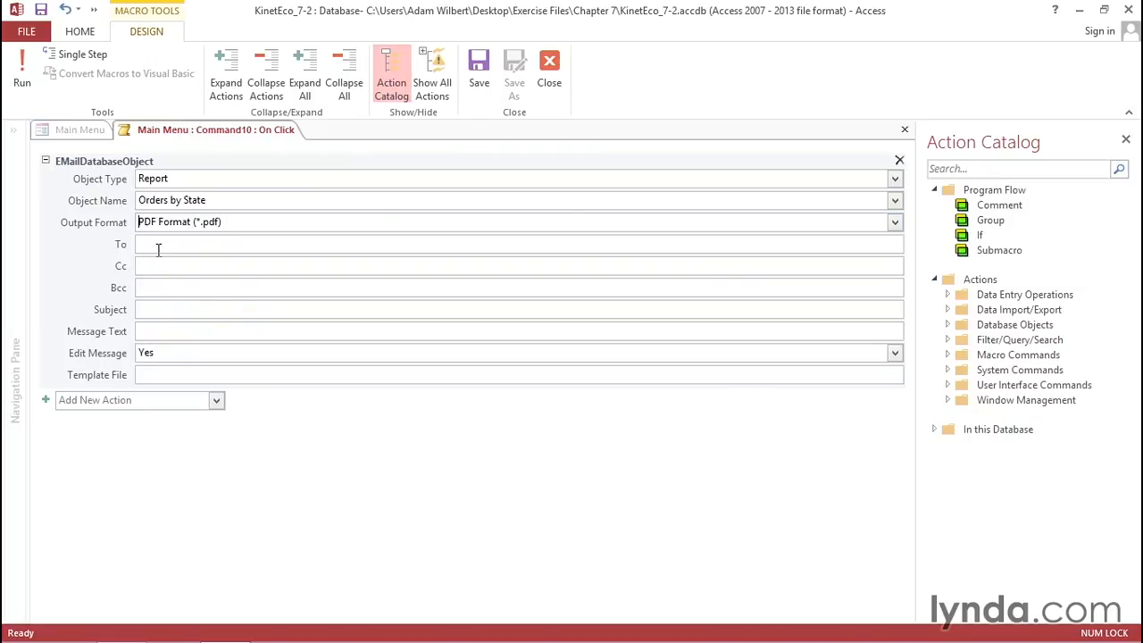
mouse_move(232, 304)
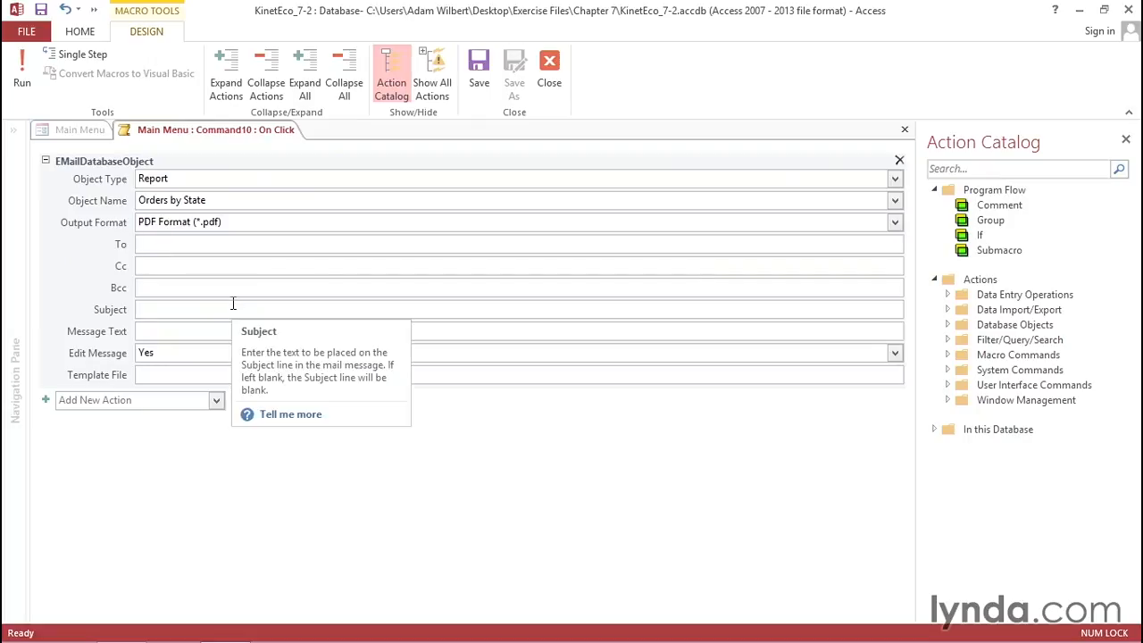
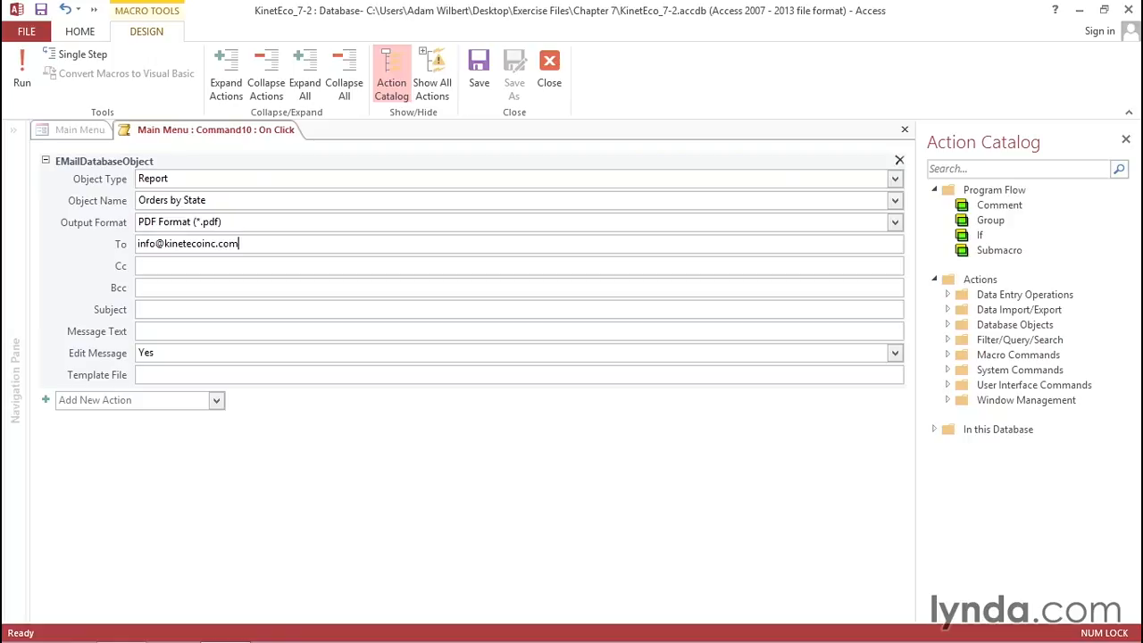
- Add subject 'Here is the Orders by State report' and message 'The report is attached', then save the macro
left_click(178, 309)
type("Here is the Orders by State report")
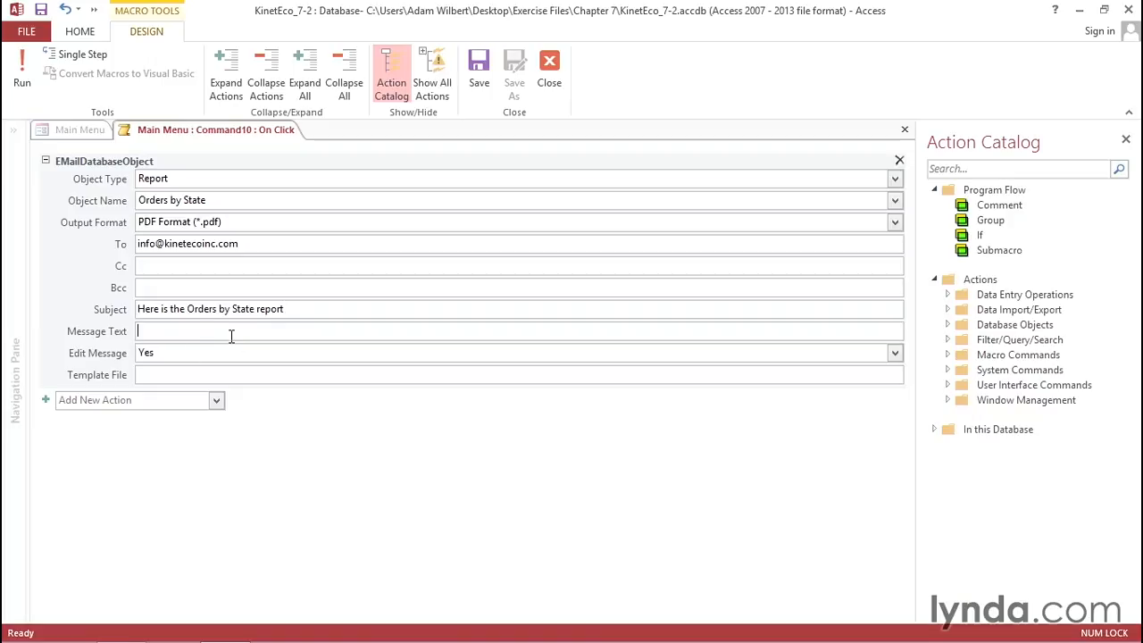
type("The report is attached")
left_click(905, 132)
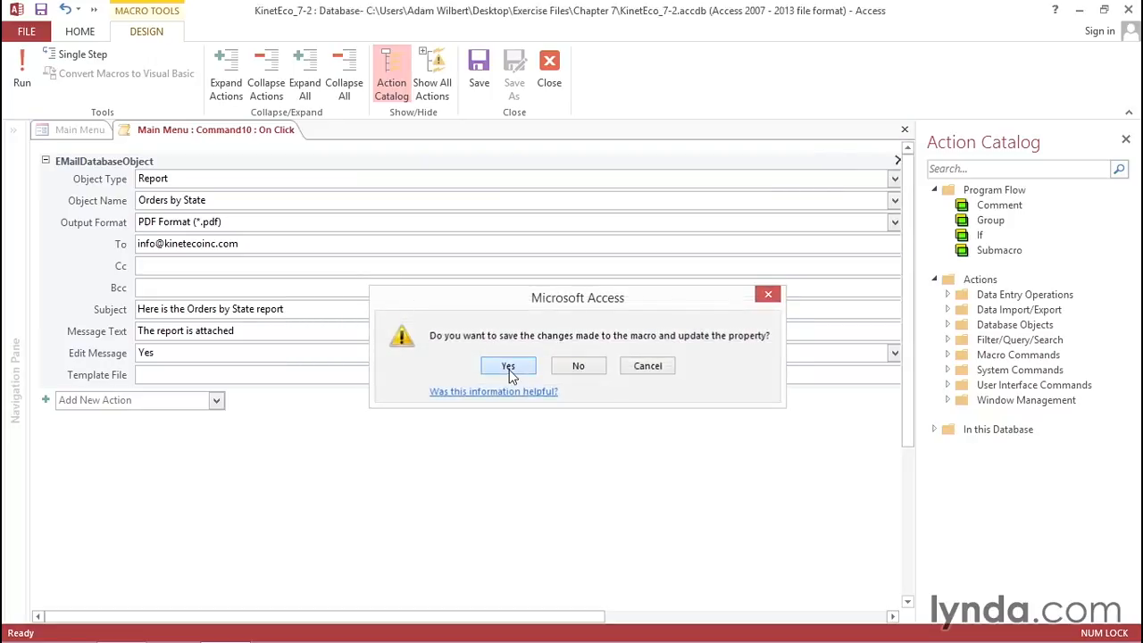
left_click(507, 365)
- Set the Export button's ExportWithFormatting output format to Excel 97 - Excel 2003 Workbook
left_click(473, 516)
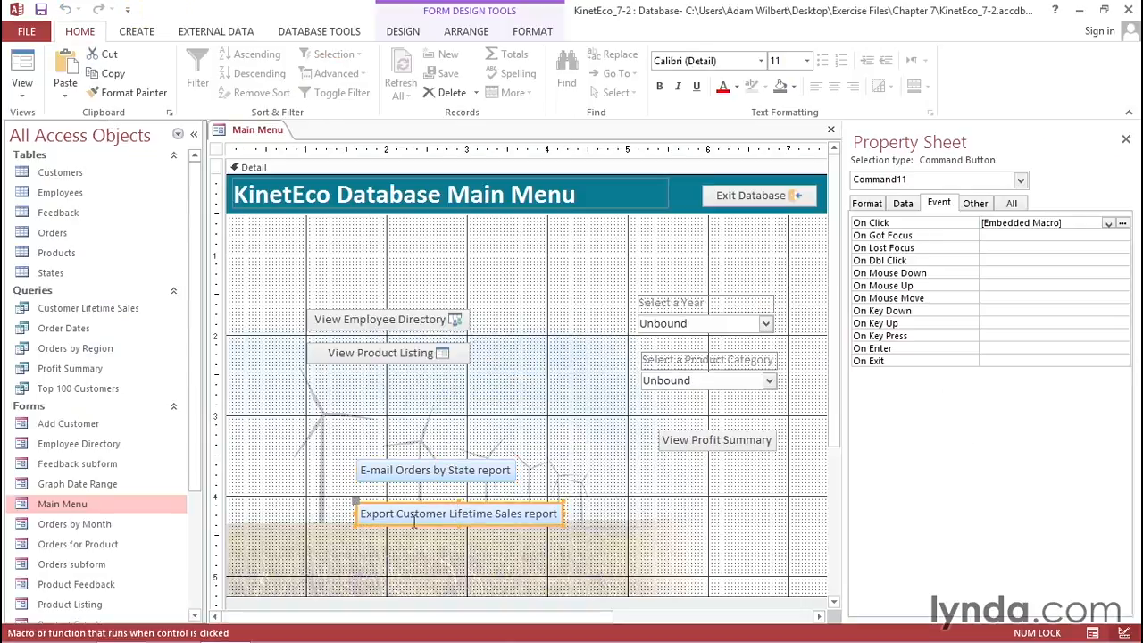
left_click(1122, 224)
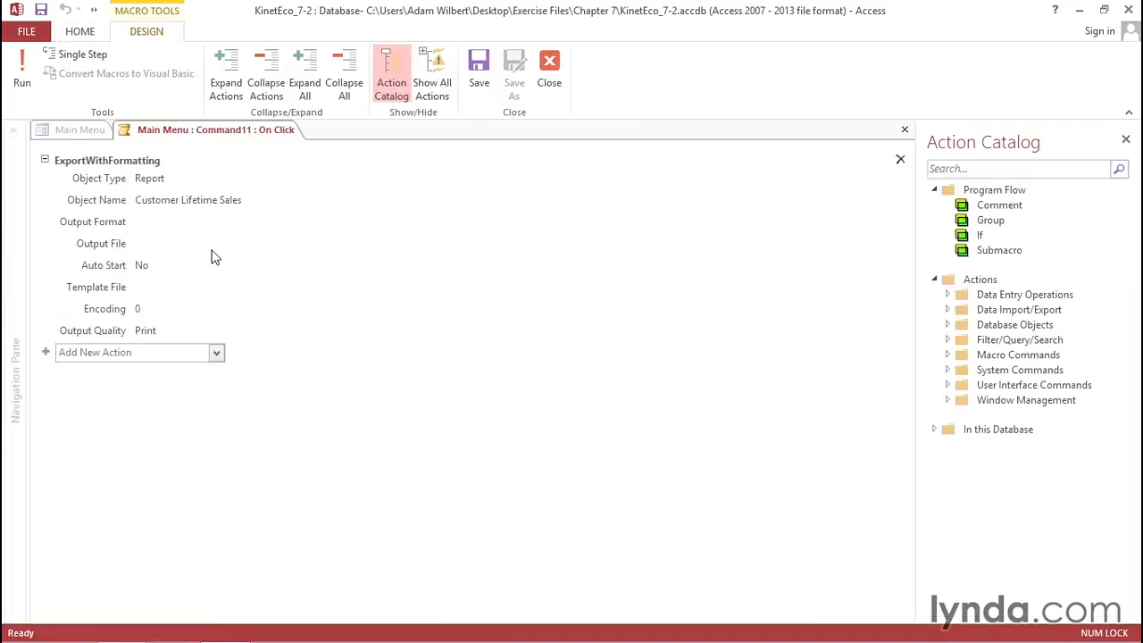
mouse_move(60, 178)
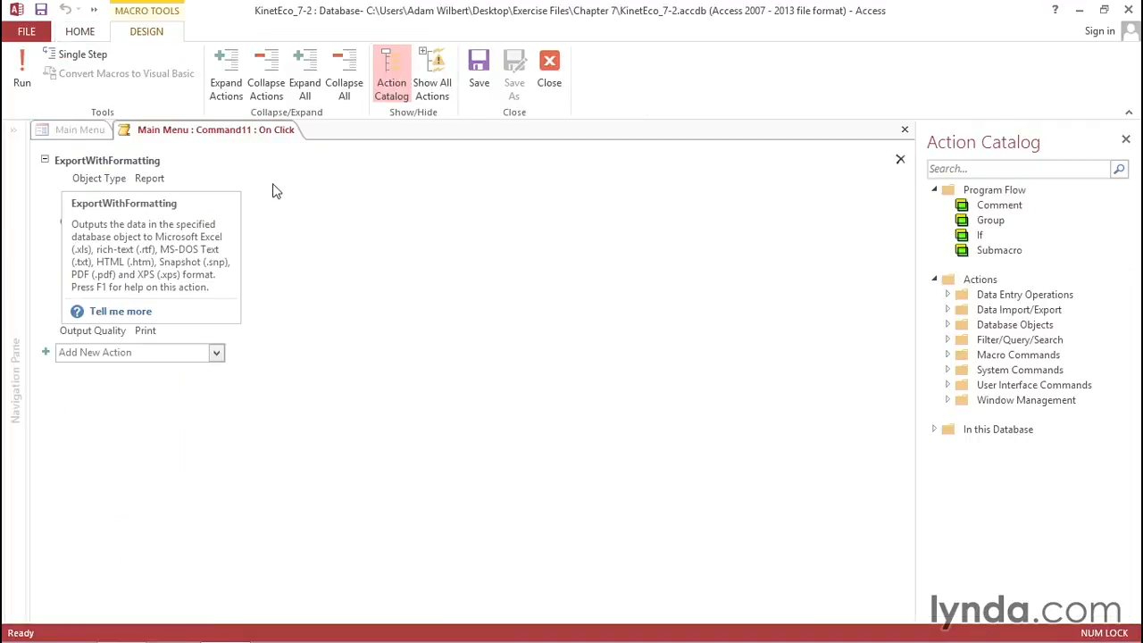
left_click(92, 183)
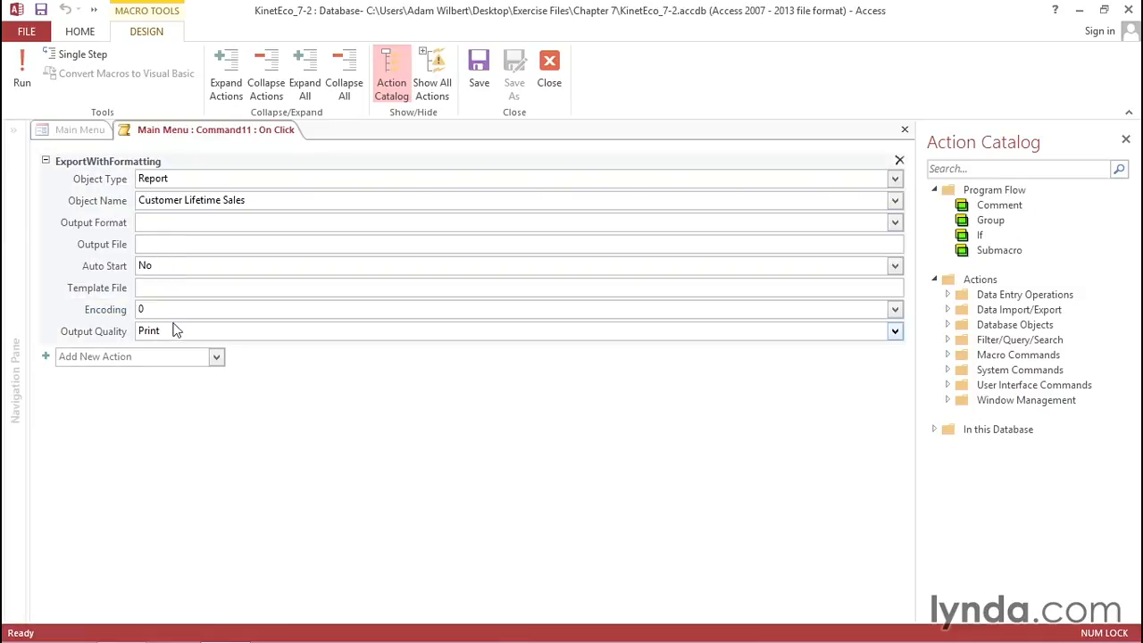
mouse_move(725, 225)
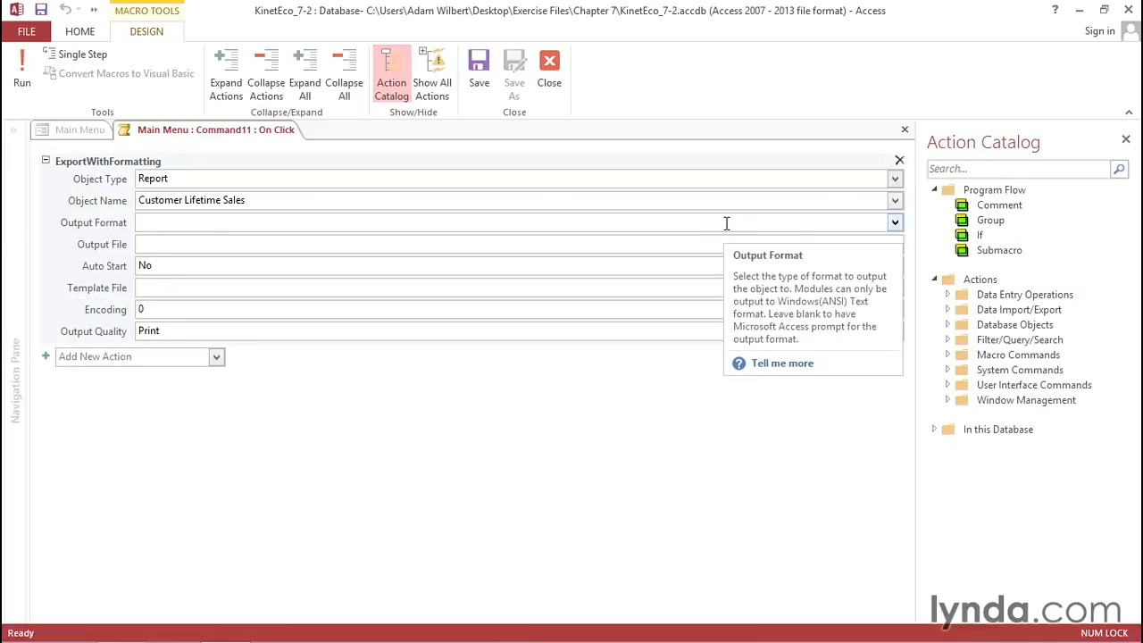
left_click(894, 223)
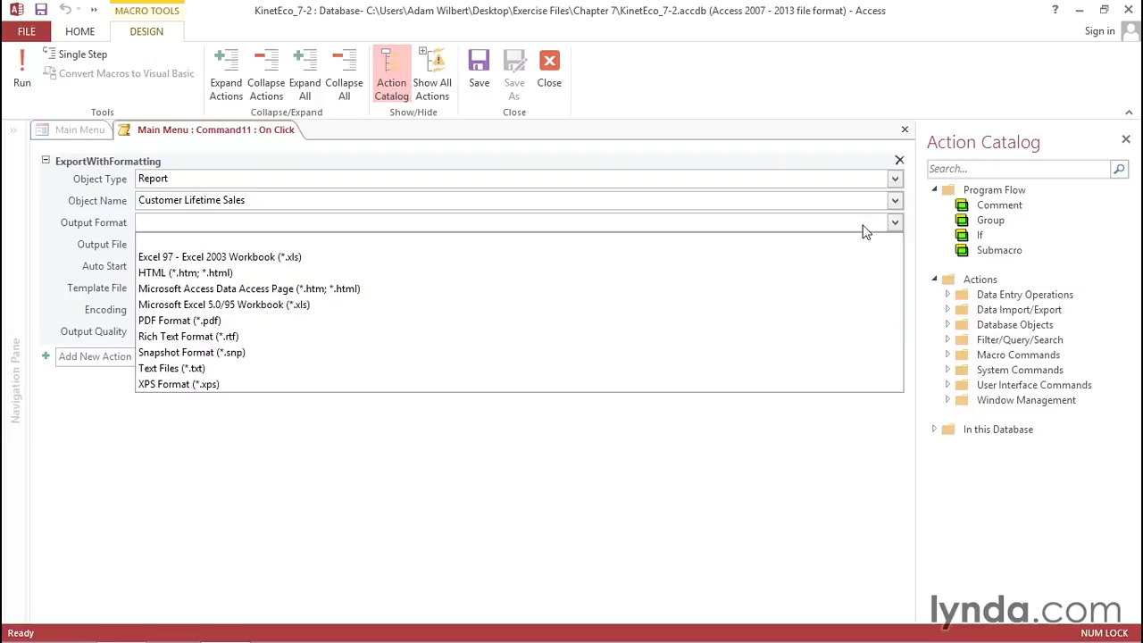
left_click(402, 259)
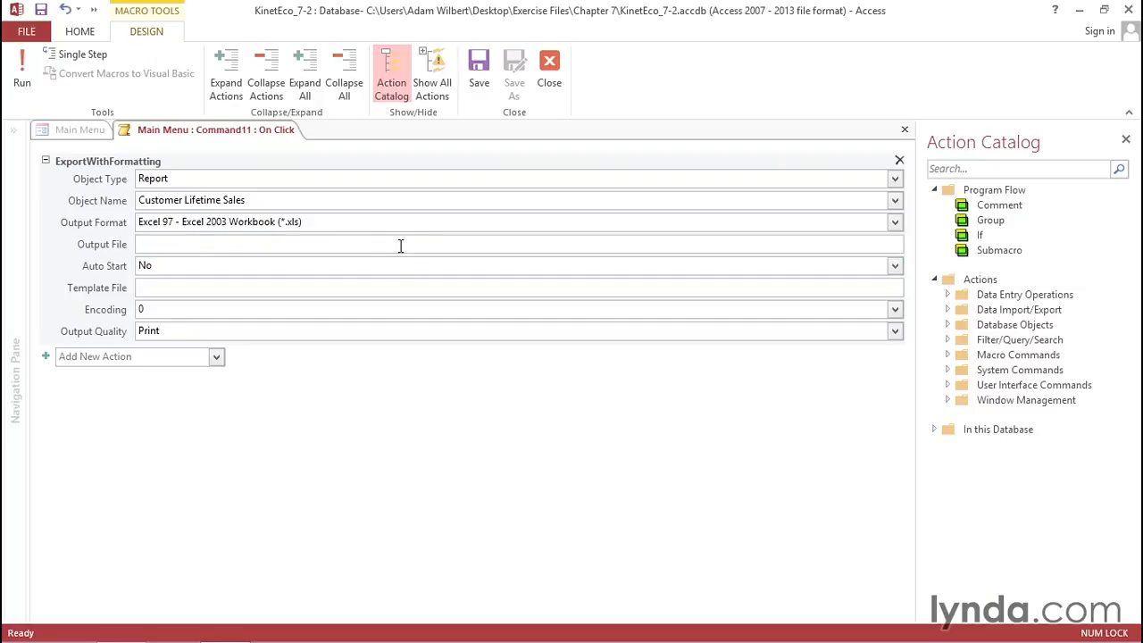
left_click(347, 244)
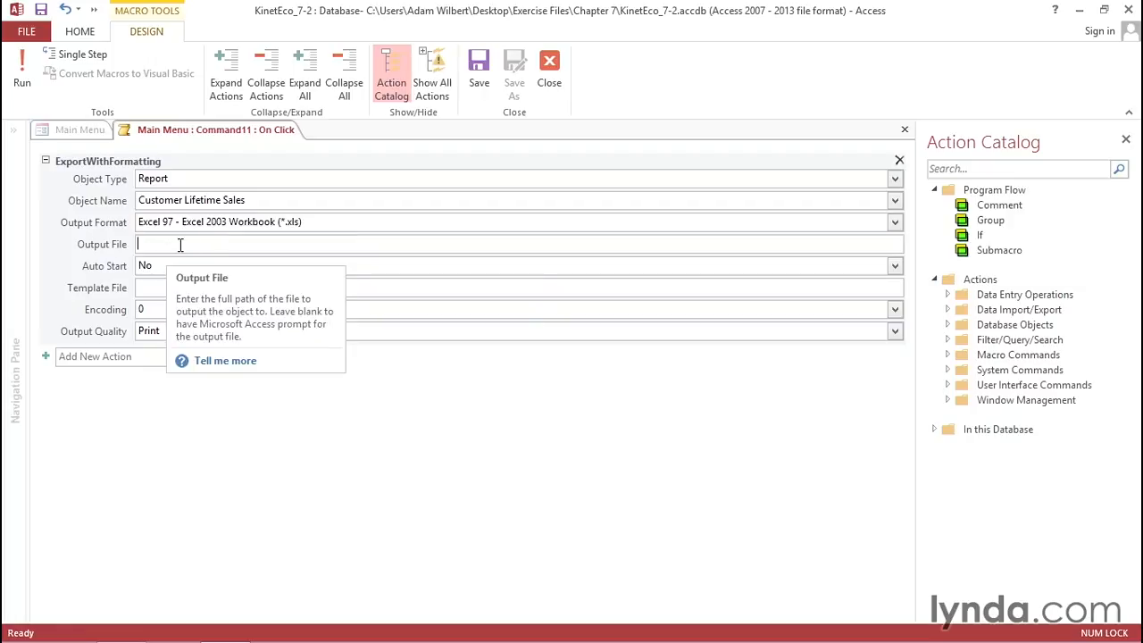
- Save the export macro, then run the form and test the E-mail Orders by State button
left_click(904, 130)
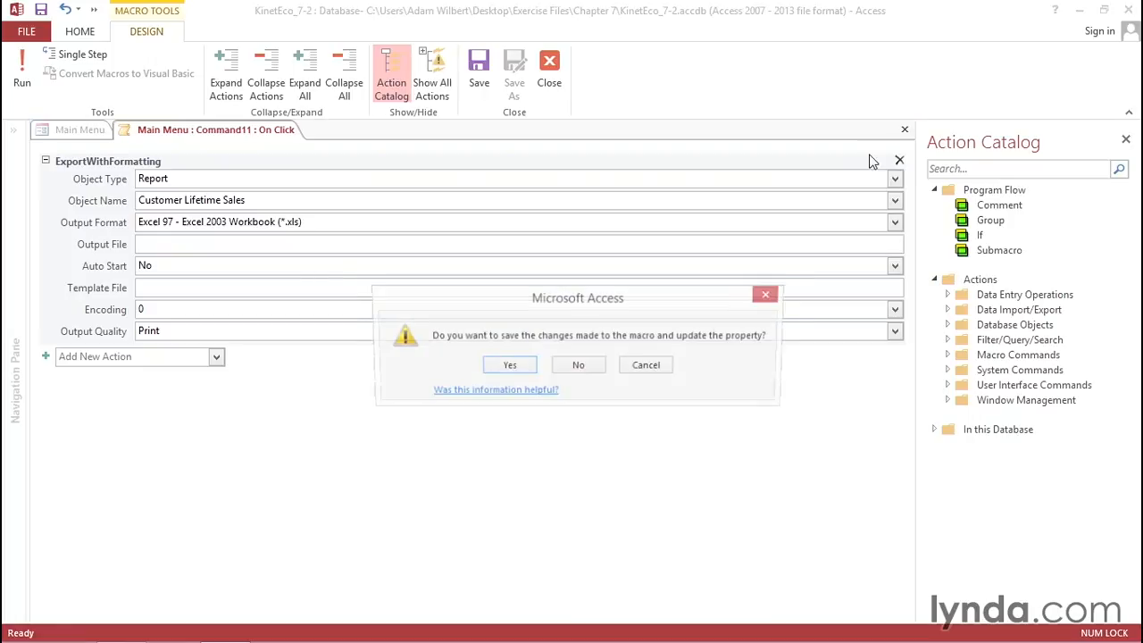
left_click(510, 363)
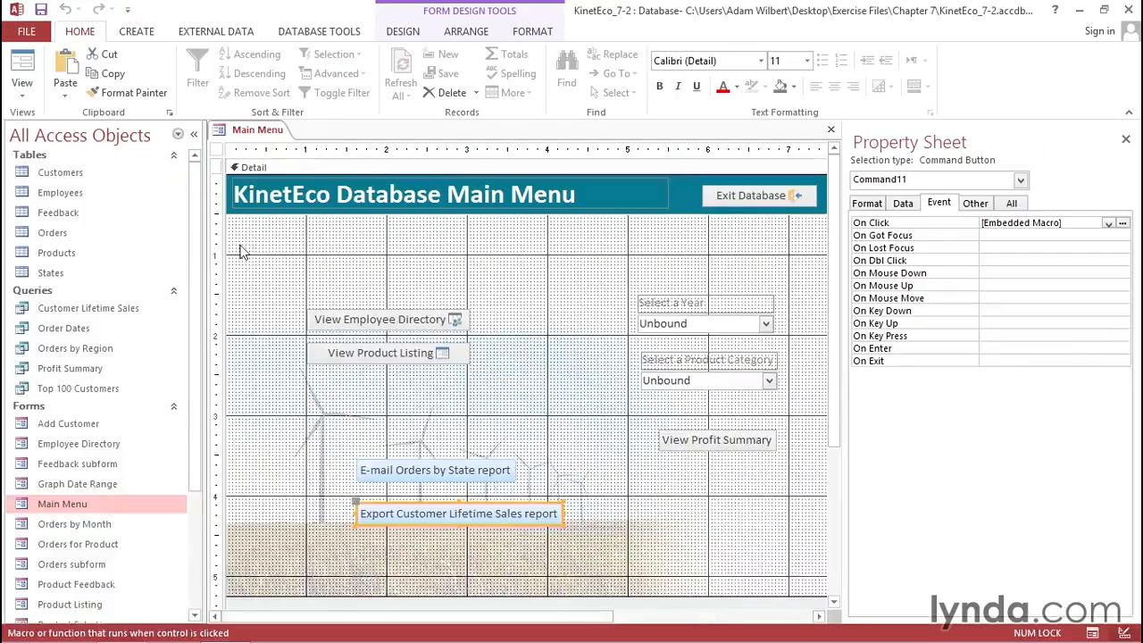
left_click(23, 70)
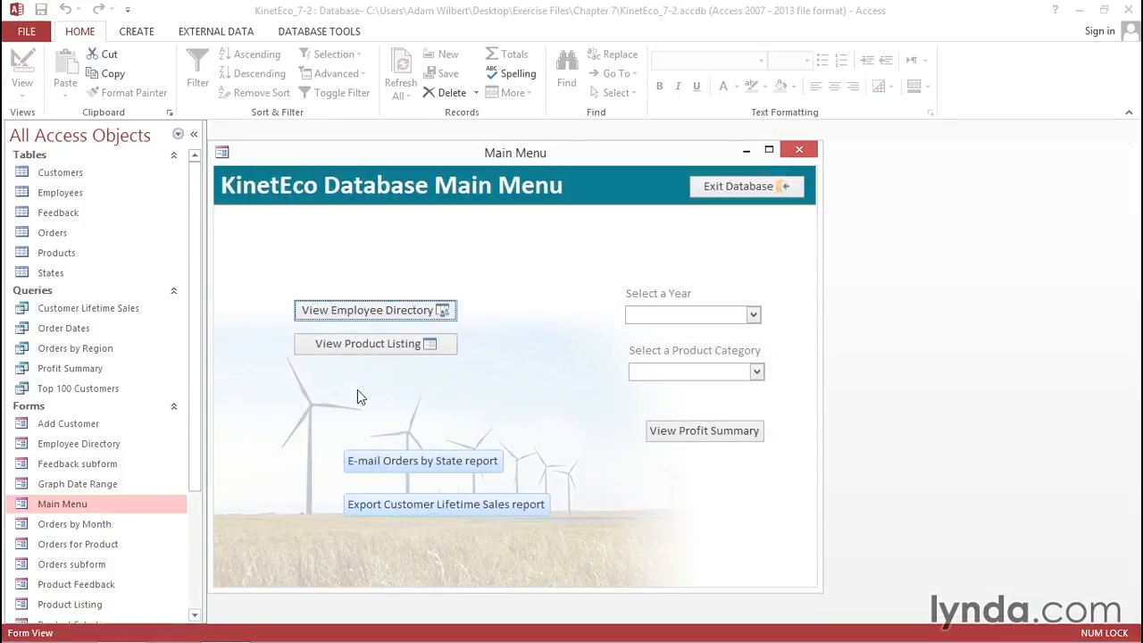
left_click(411, 466)
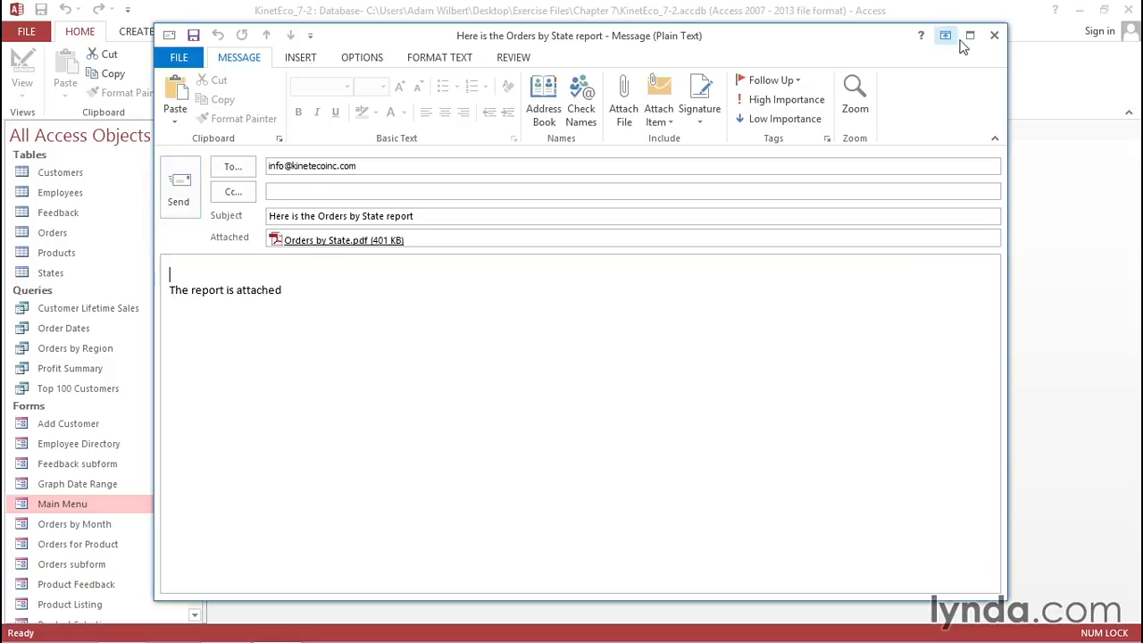
- Close the pre-filled Outlook message carrying Orders by State.pdf without sending it
left_click(993, 36)
- Run the Export Customer Lifetime Sales report button to bring up the Output To dialog
left_click(398, 501)
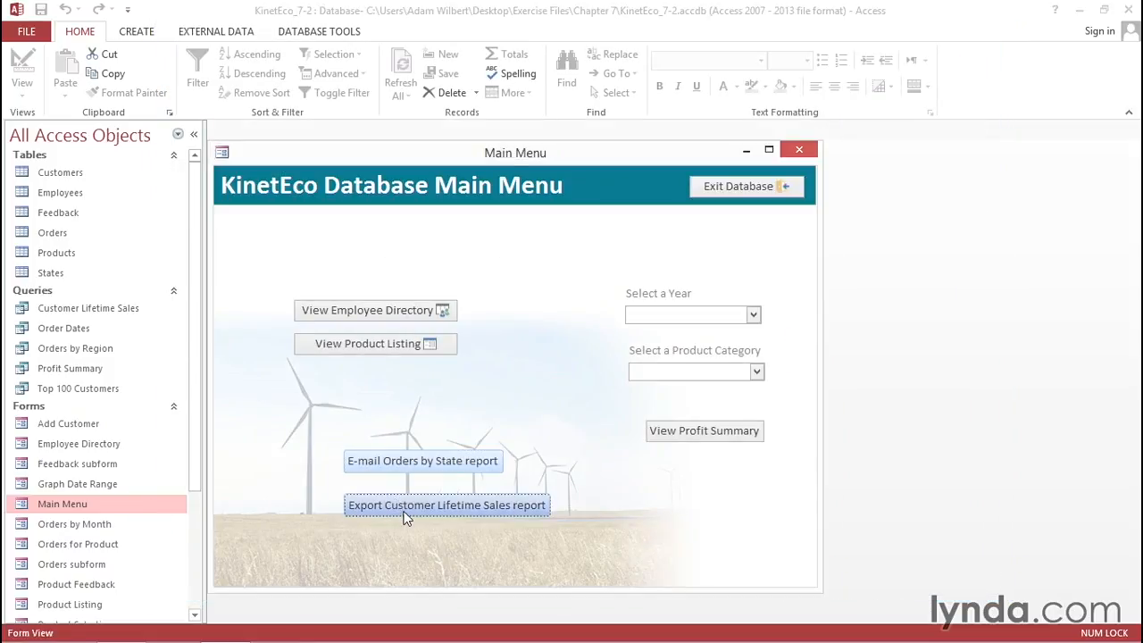